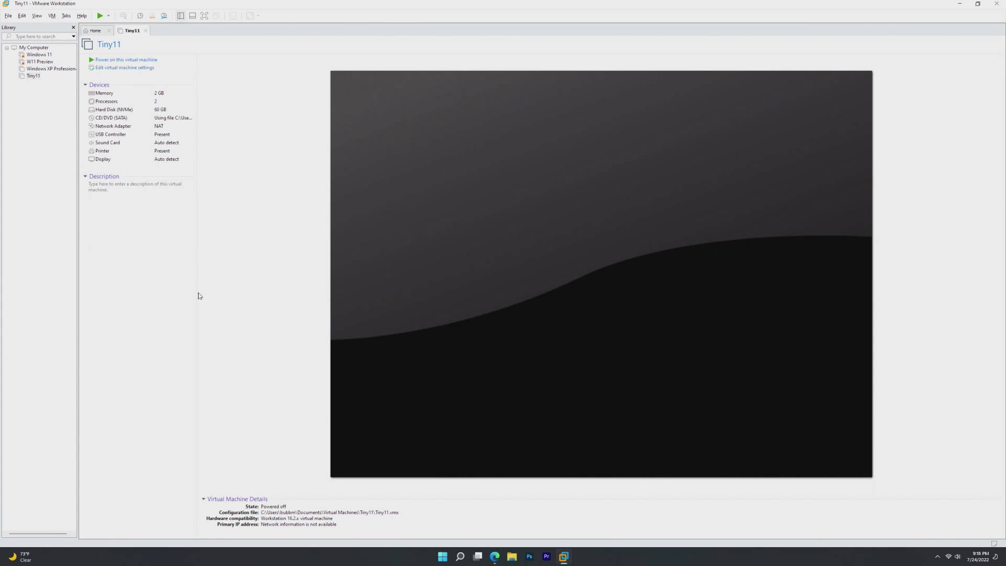
# Step: Bring up the Tiny11 v0.2 YouTube video in Edge and check its upload date
pyautogui.click(494, 556)
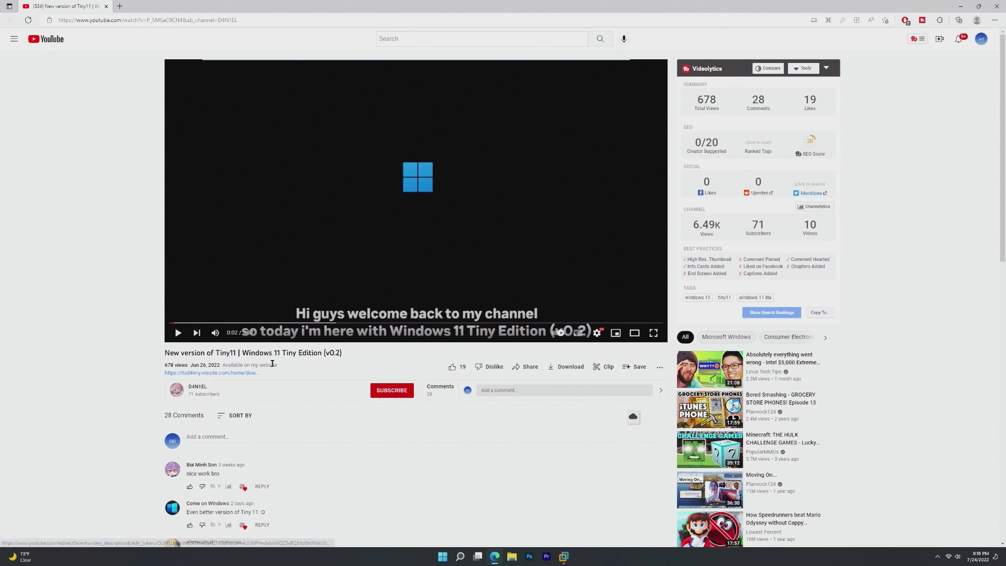
pyautogui.moveTo(195, 367); pyautogui.dragTo(208, 366)
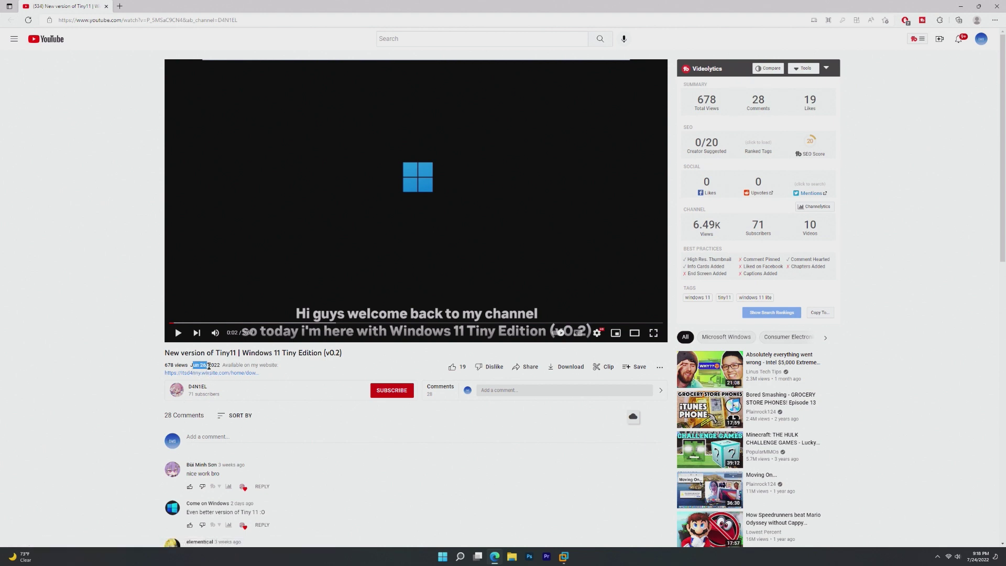
pyautogui.click(216, 365)
pyautogui.scroll(-6, 229, 447)
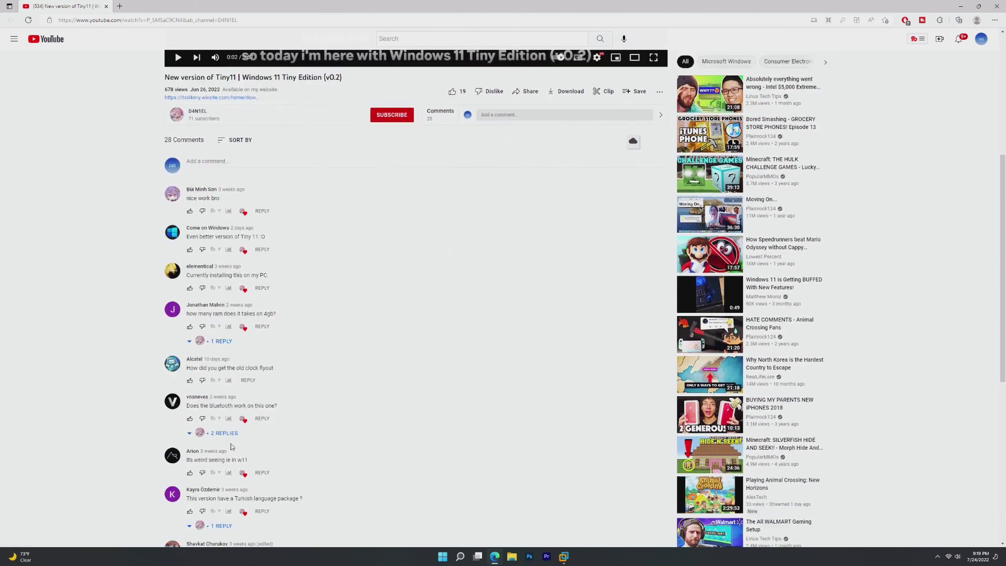
pyautogui.scroll(6, 243, 413)
pyautogui.scroll(-3, 270, 381)
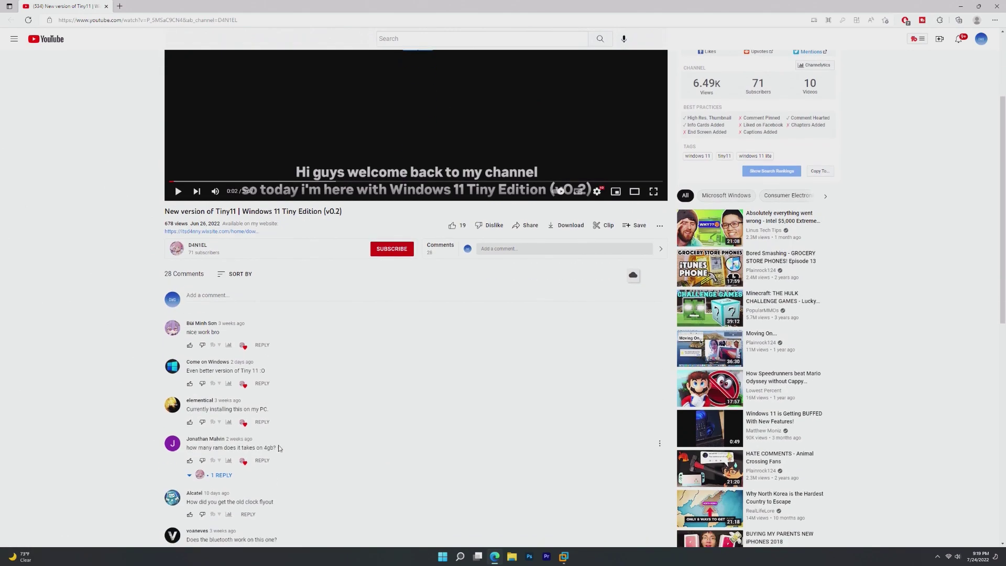
pyautogui.scroll(3, 227, 394)
# Step: Jump the video ahead to the desktop and Task Manager parts, then close Edge and power on Tiny11
pyautogui.click(328, 323)
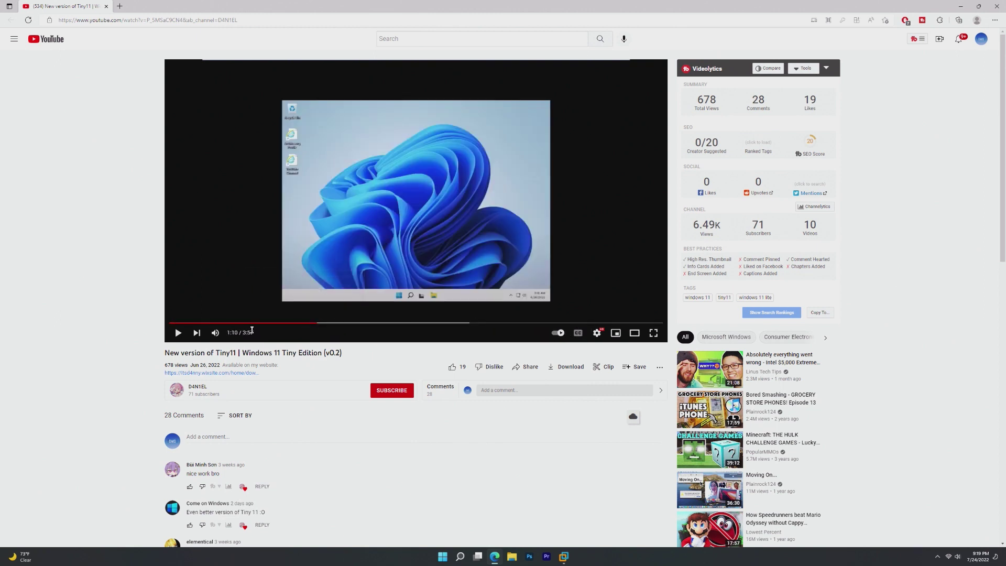
pyautogui.click(434, 322)
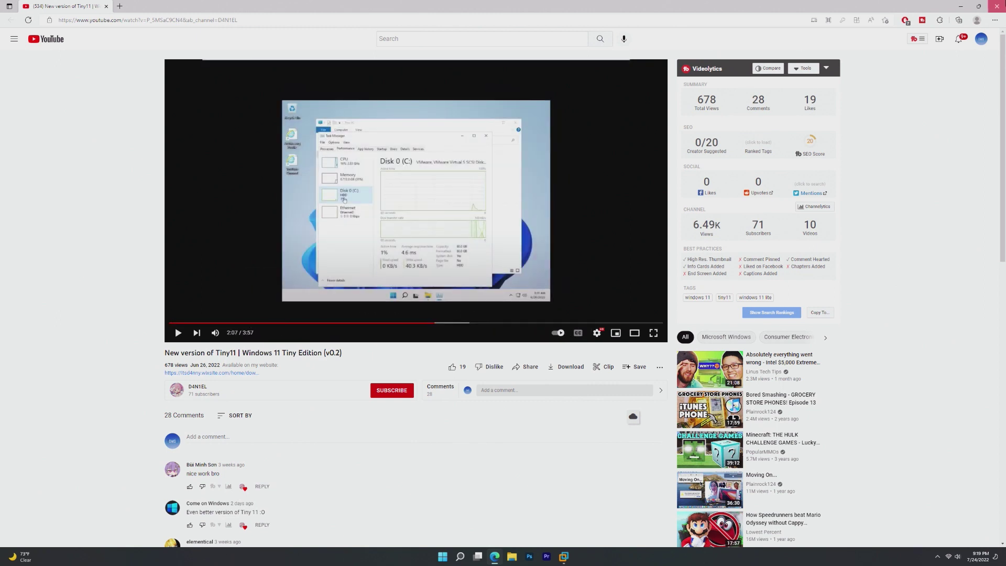
pyautogui.click(997, 6)
pyautogui.click(194, 60)
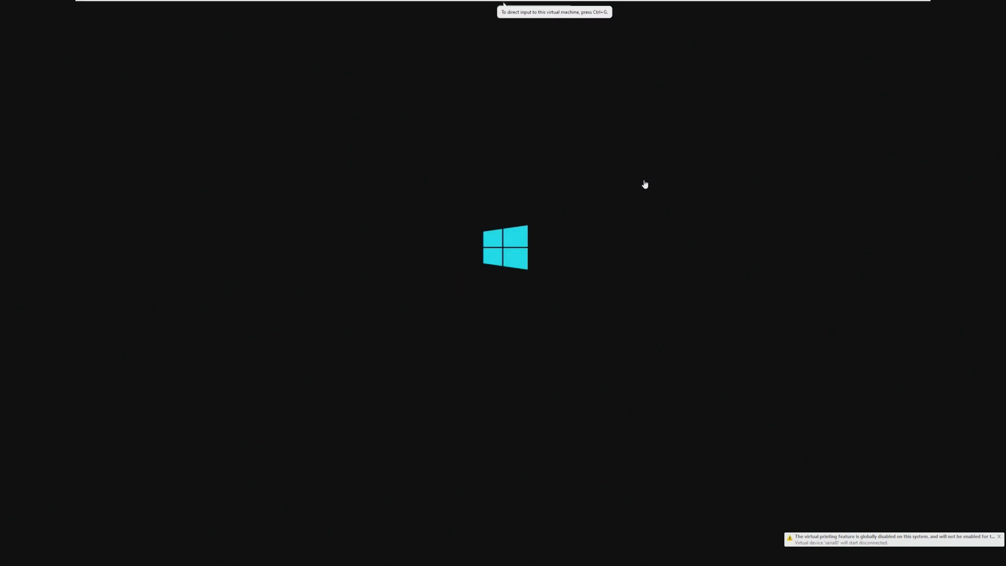
# Step: Check the host's 11.iso Properties to confirm its 1.33 GB size
pyautogui.click(899, 6)
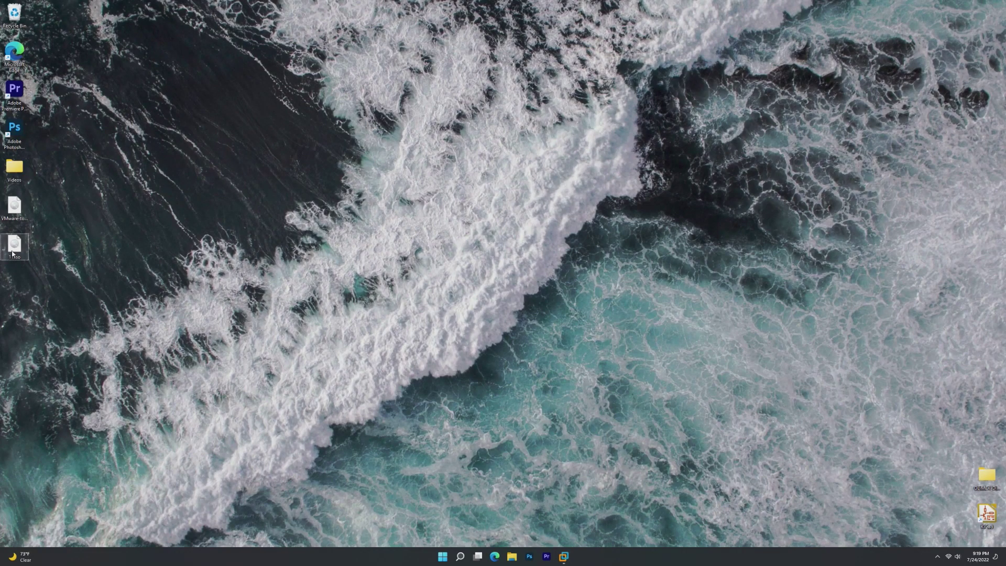
pyautogui.rightClick(11, 253)
pyautogui.click(45, 331)
pyautogui.moveTo(247, 306); pyautogui.dragTo(269, 305)
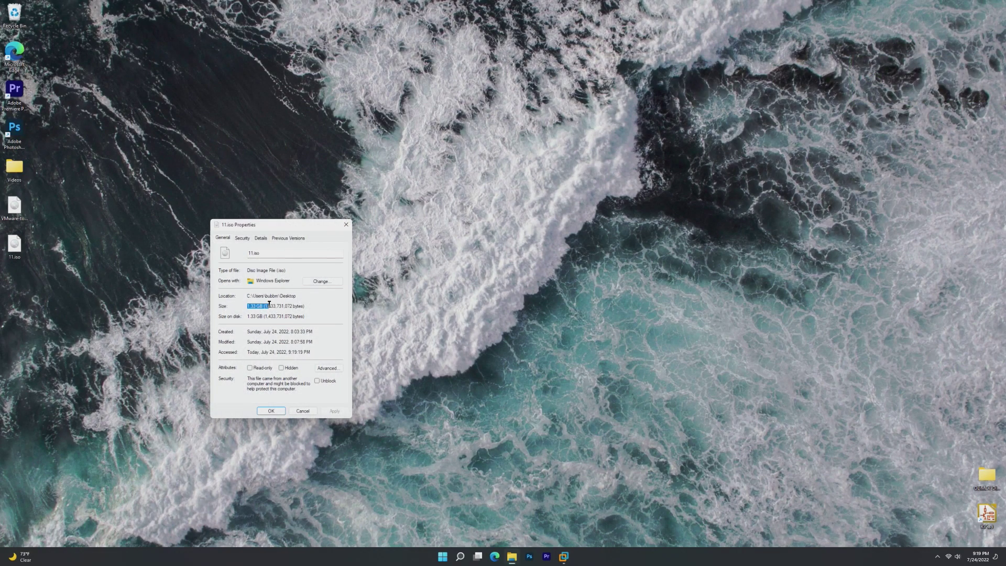
pyautogui.click(347, 225)
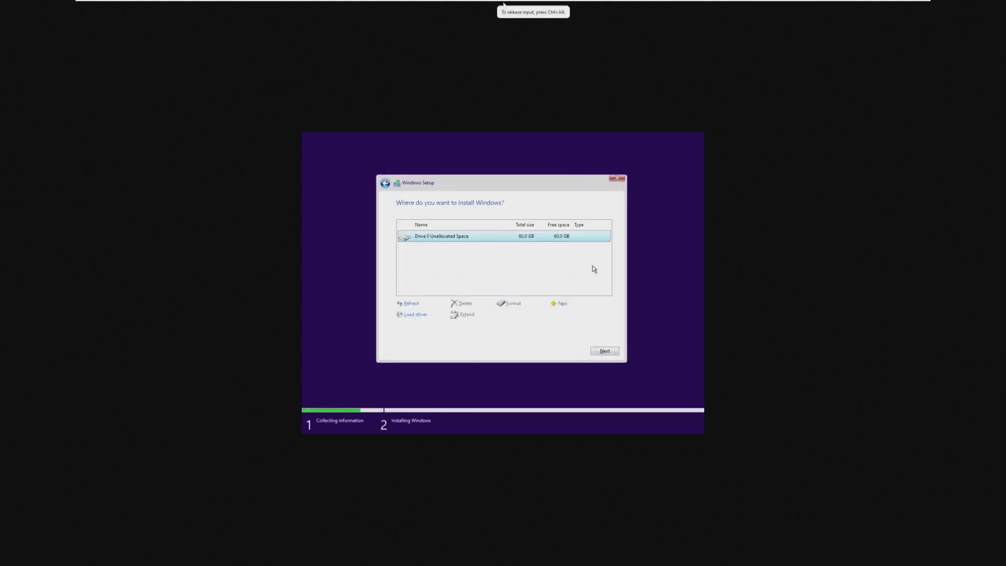
# Step: Install Windows onto the 60.0 GB unallocated Drive 0
pyautogui.click(602, 349)
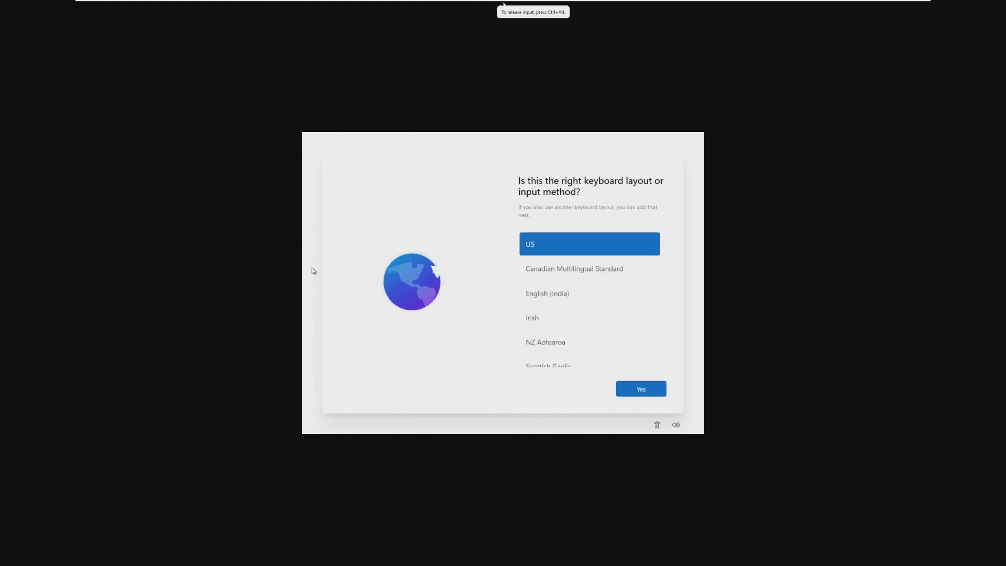
# Step: Accept the US keyboard layout and let out-of-box setup finish to the desktop
pyautogui.click(640, 388)
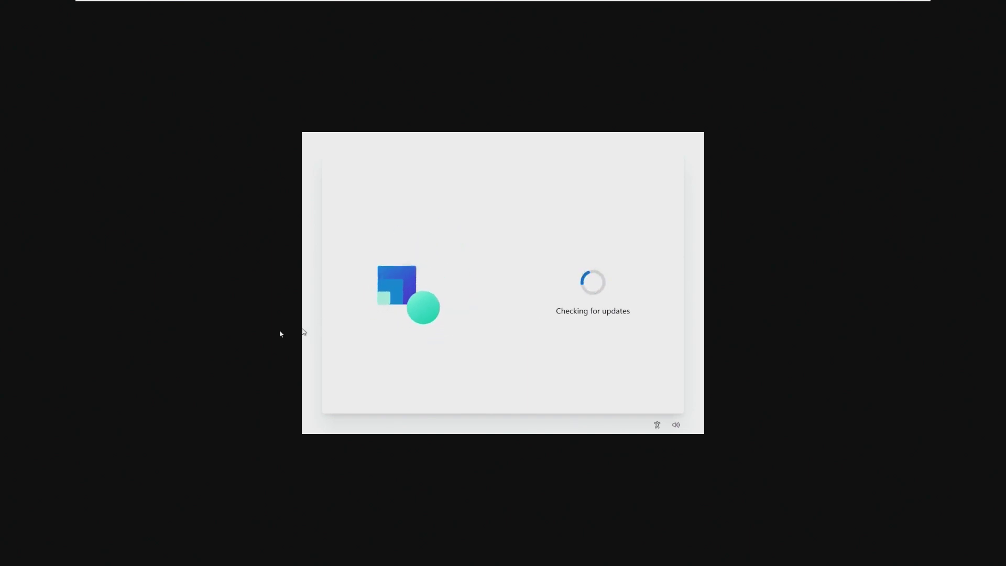
pyautogui.click(302, 332)
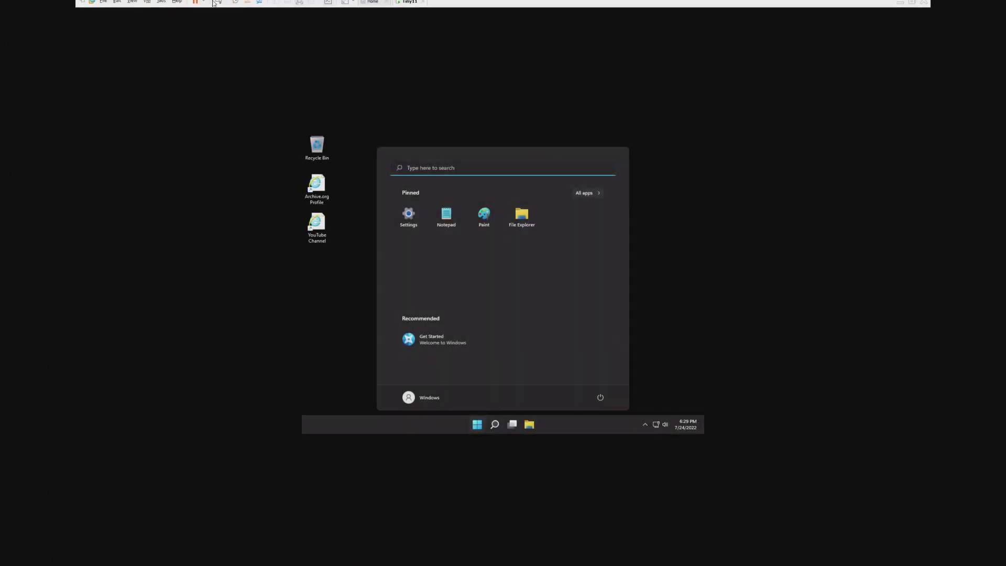
pyautogui.click(529, 424)
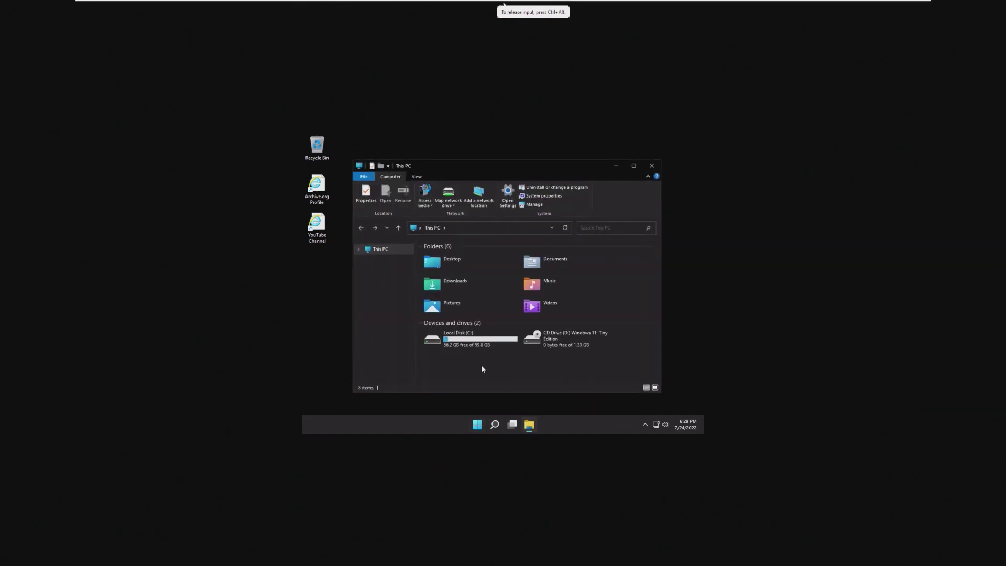
pyautogui.click(460, 351)
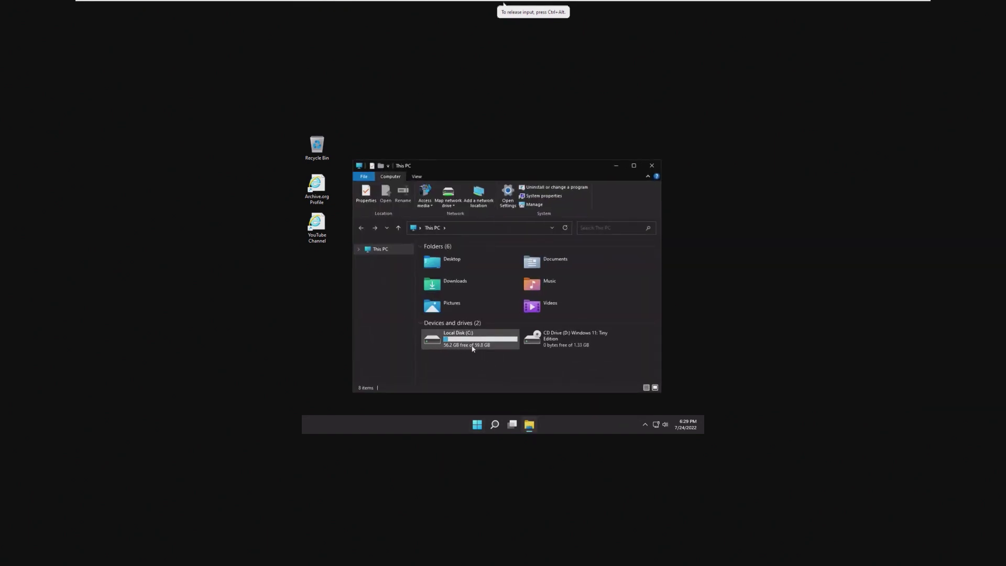
pyautogui.click(435, 347)
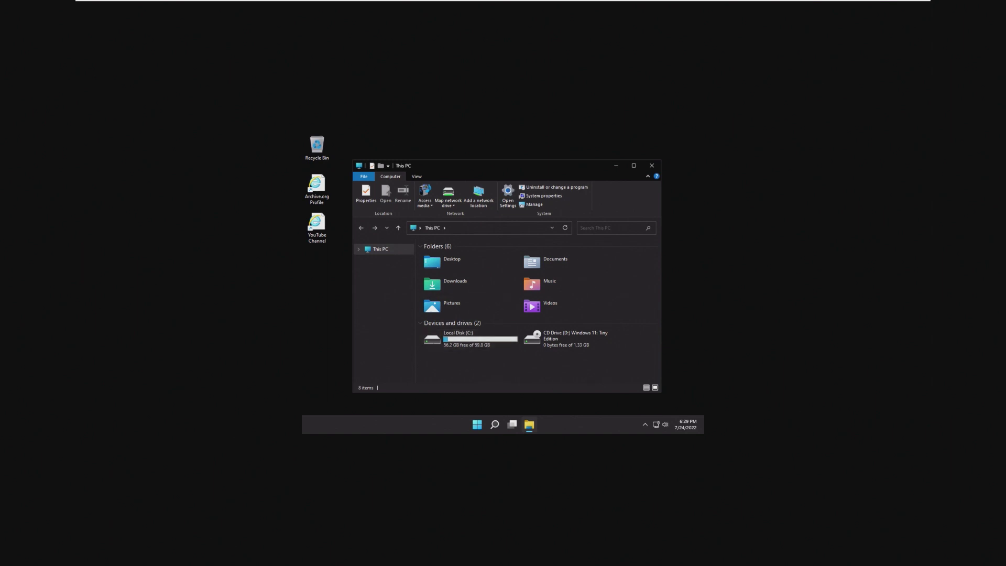
pyautogui.click(655, 167)
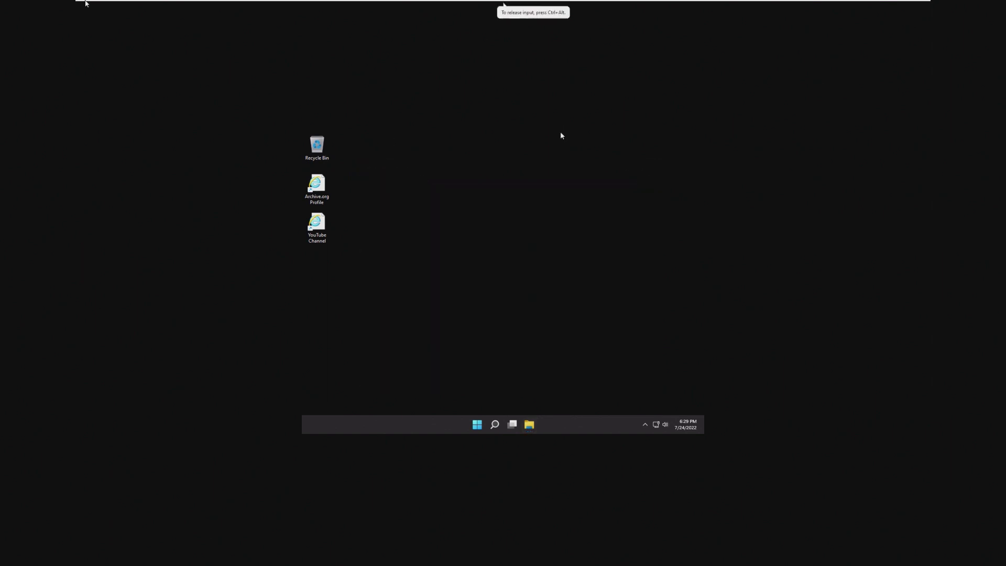
# Step: Connect the VMware Tools installer disc using VM > Install VMware Tools
pyautogui.click(147, 5)
pyautogui.click(173, 94)
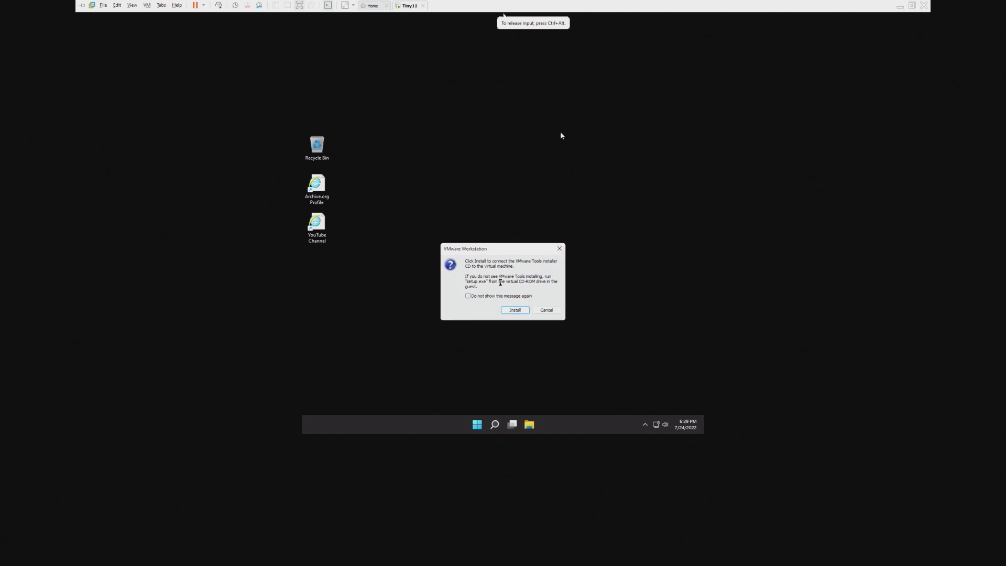
pyautogui.click(514, 310)
pyautogui.click(509, 311)
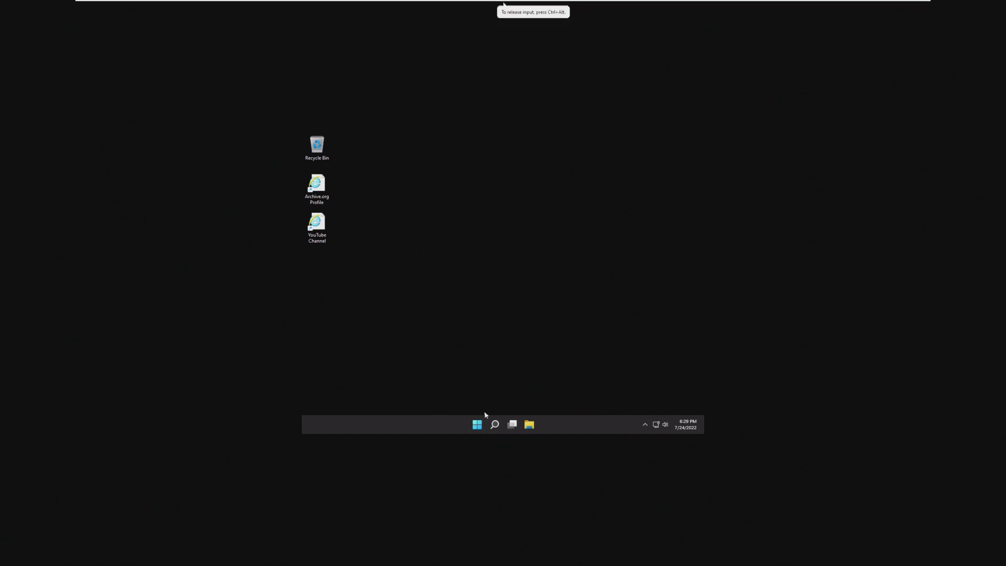
# Step: Open CD Drive (D:) in File Explorer and launch setup64
pyautogui.click(530, 424)
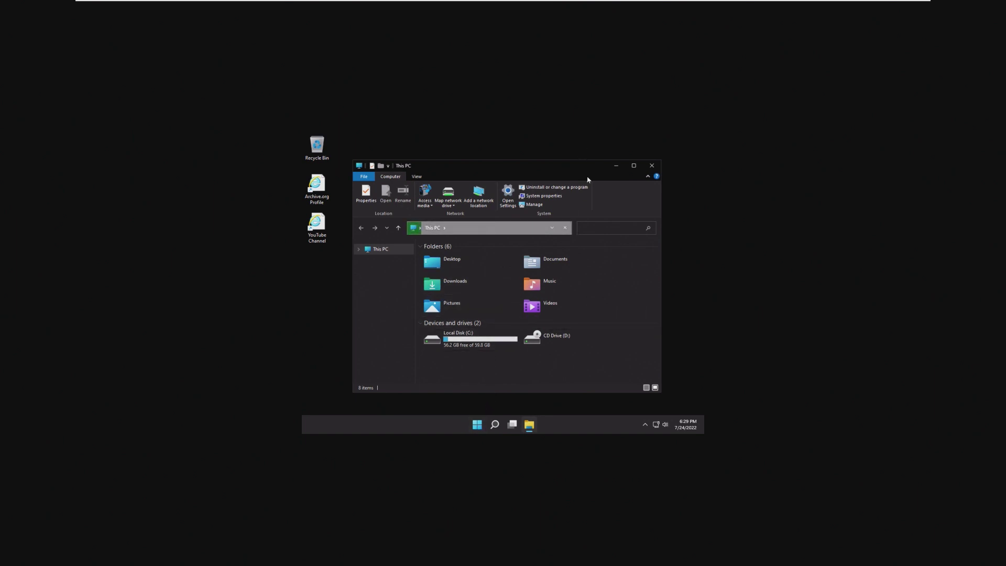
pyautogui.click(633, 166)
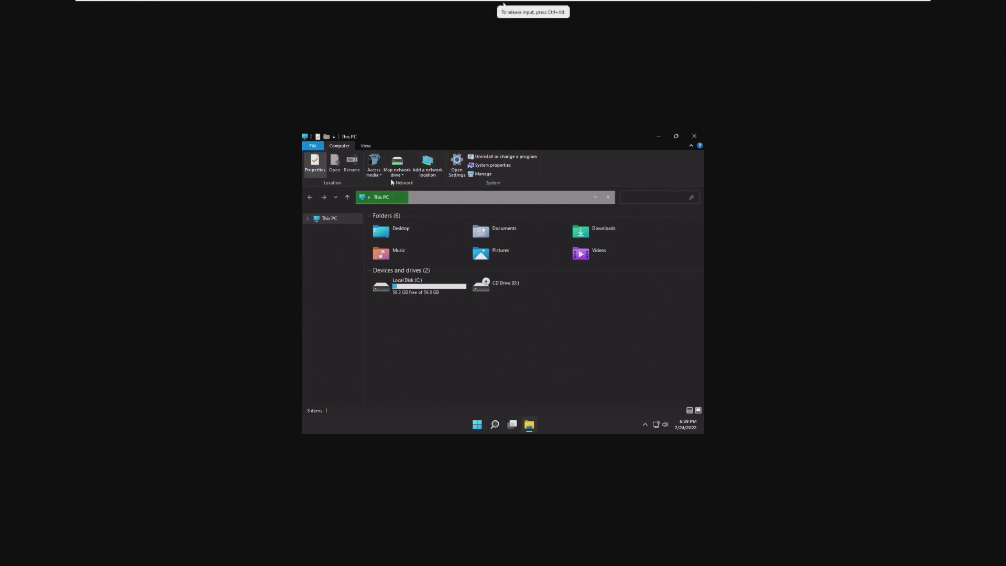
pyautogui.click(481, 419)
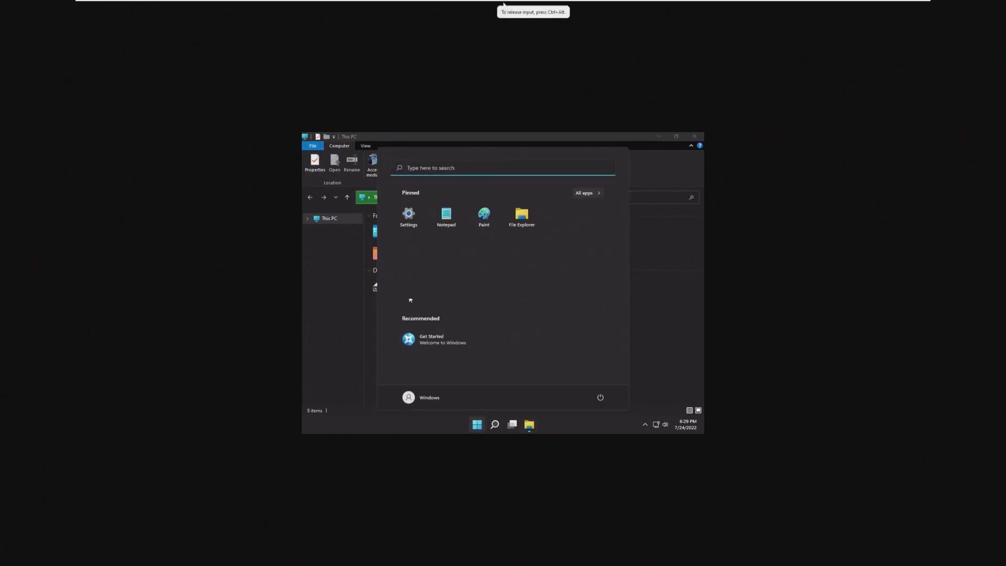
pyautogui.press('Escape')
pyautogui.doubleClick(521, 292)
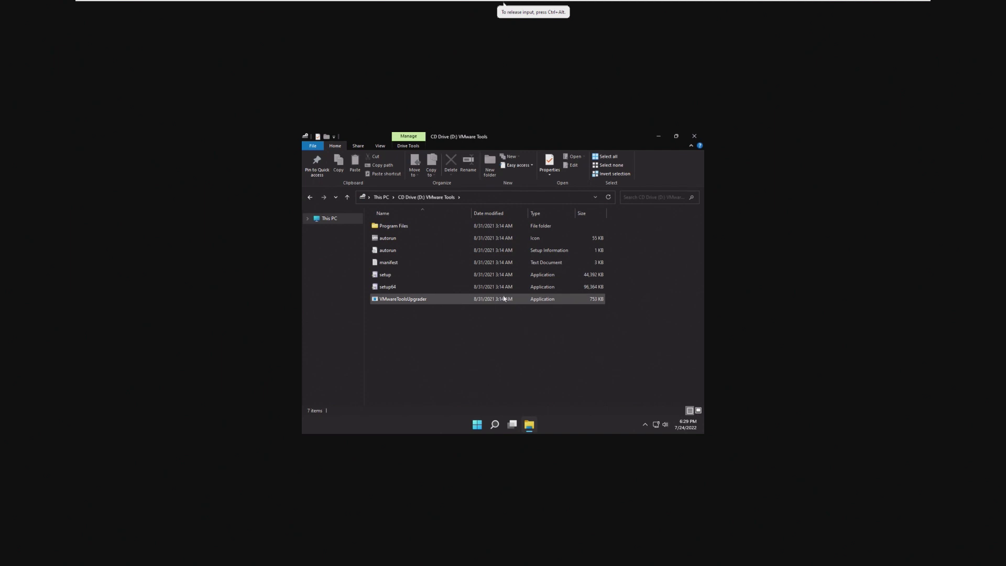
pyautogui.doubleClick(506, 286)
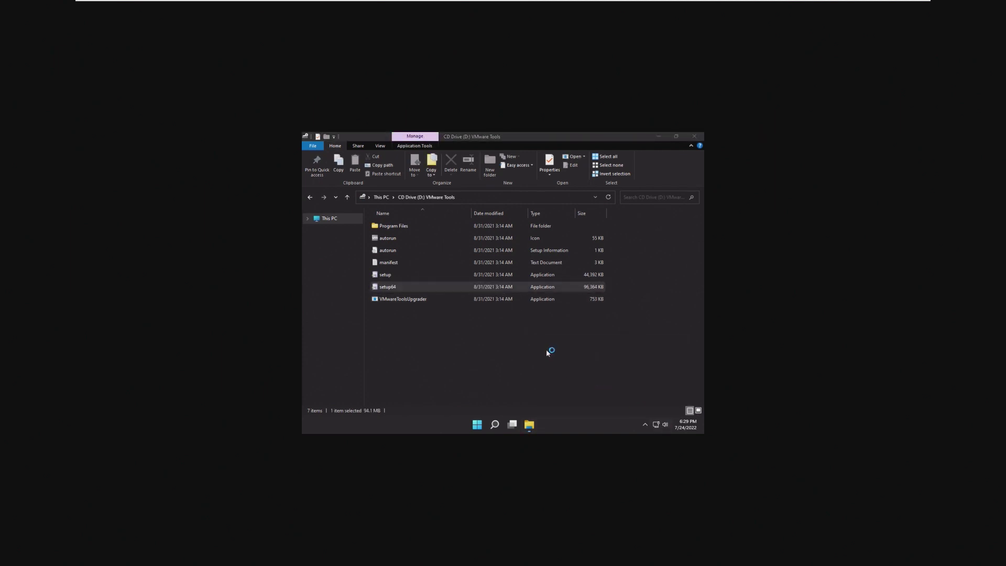
# Step: Install VMware Tools with the Typical setup type
pyautogui.click(543, 339)
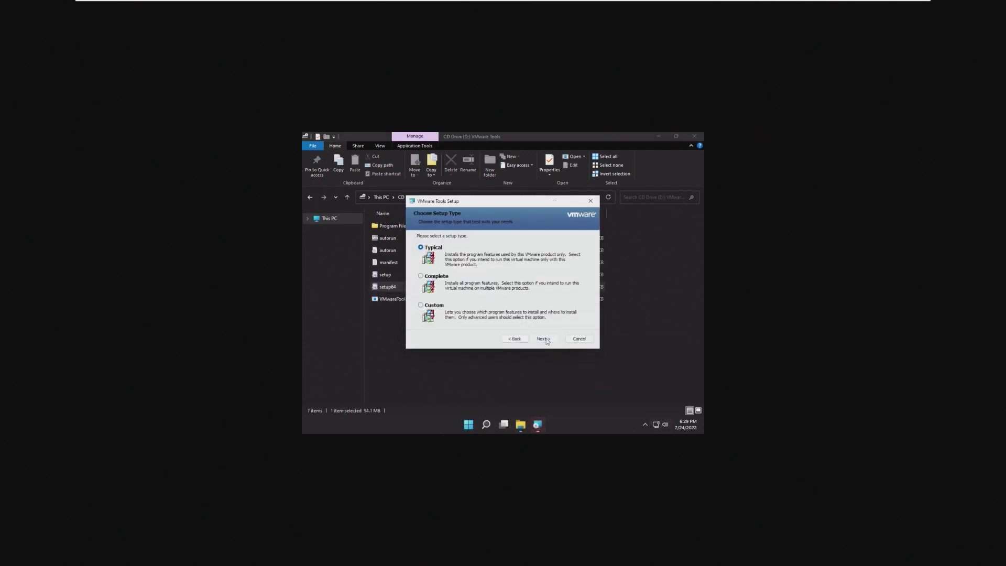
pyautogui.click(544, 340)
pyautogui.click(546, 340)
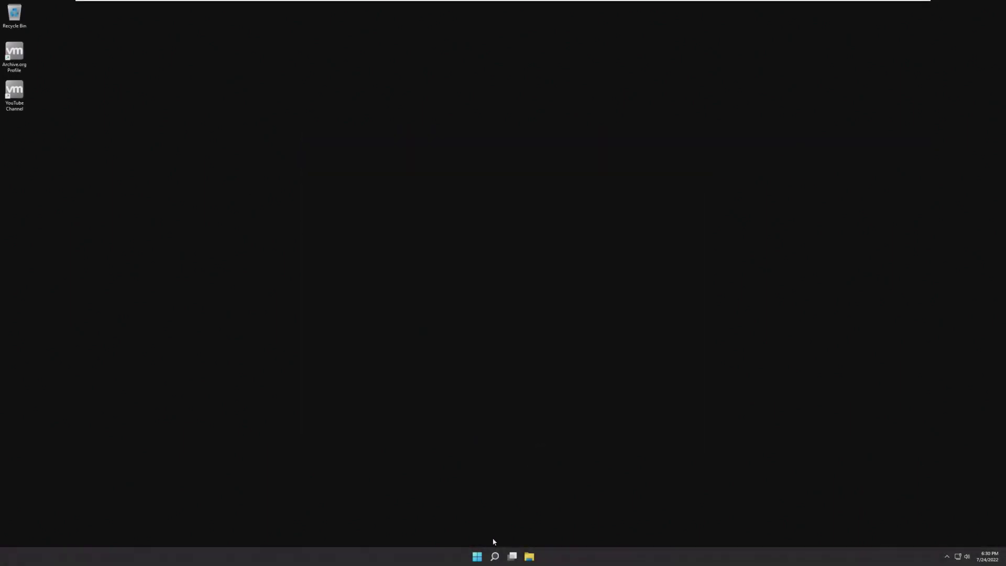
pyautogui.click(480, 559)
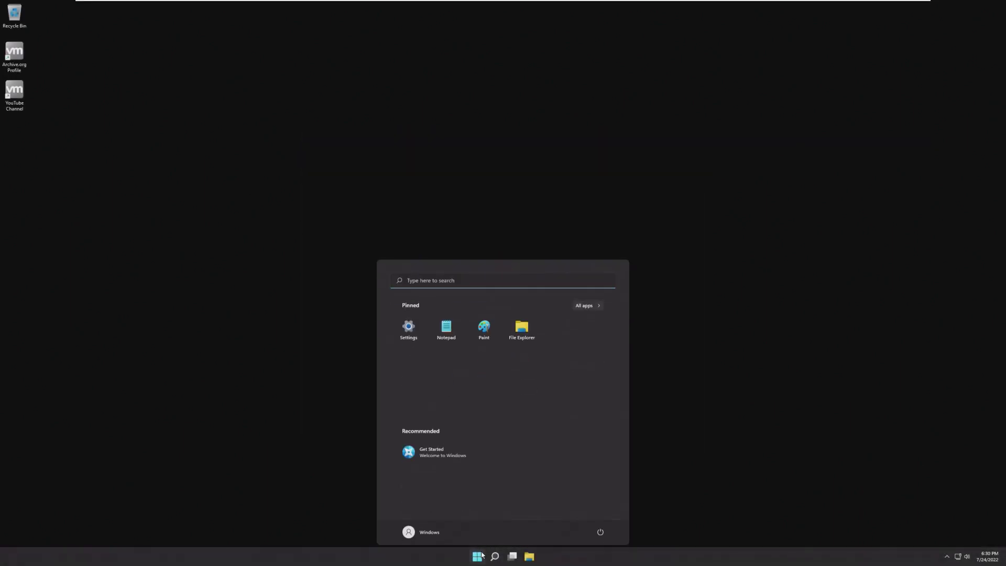
pyautogui.click(370, 404)
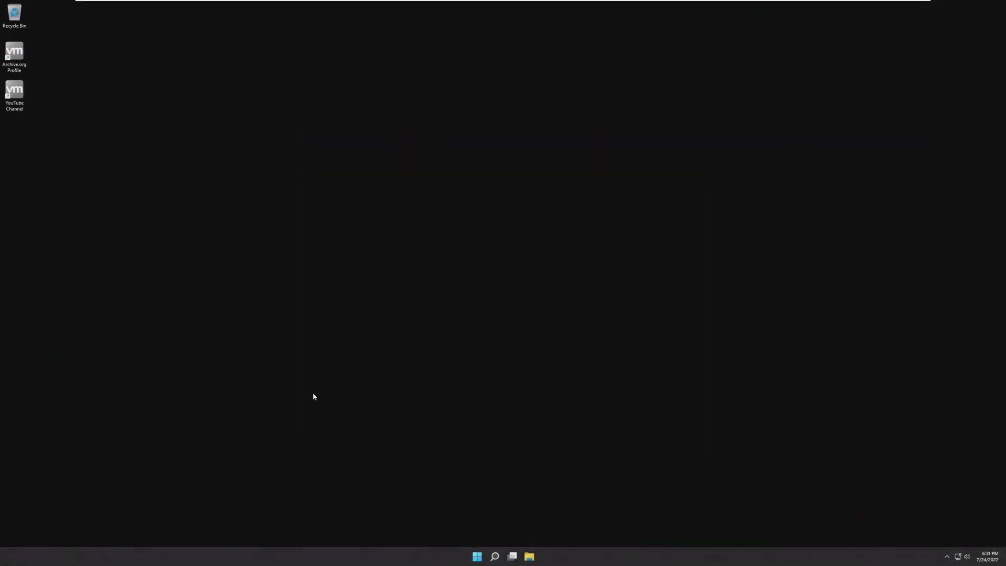
pyautogui.write('winver')
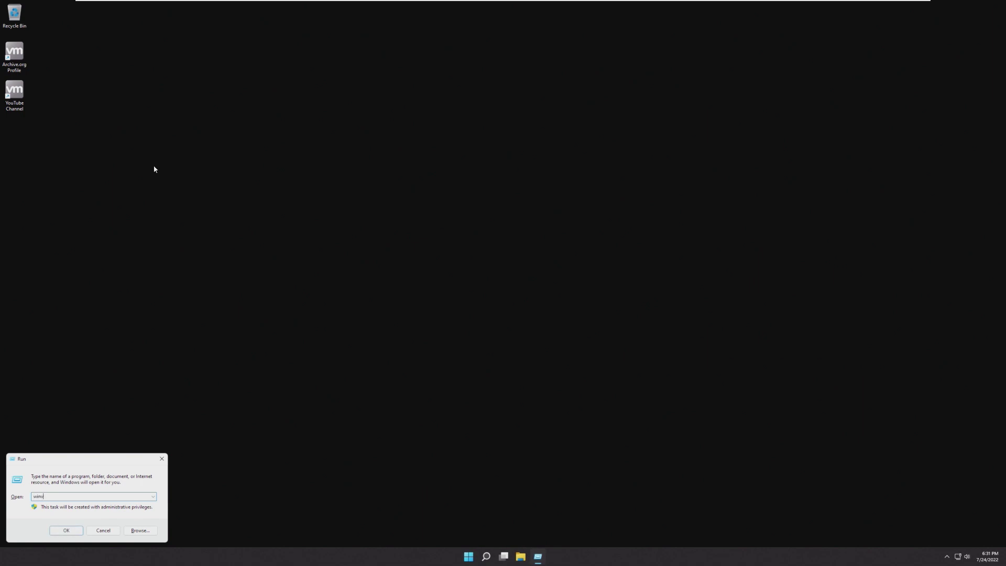
pyautogui.press('Return')
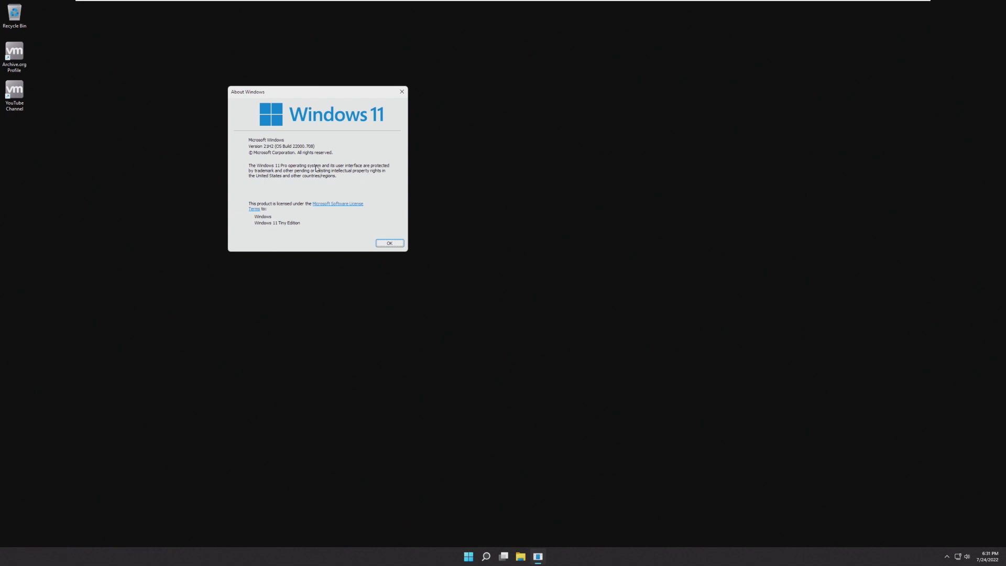
pyautogui.click(384, 243)
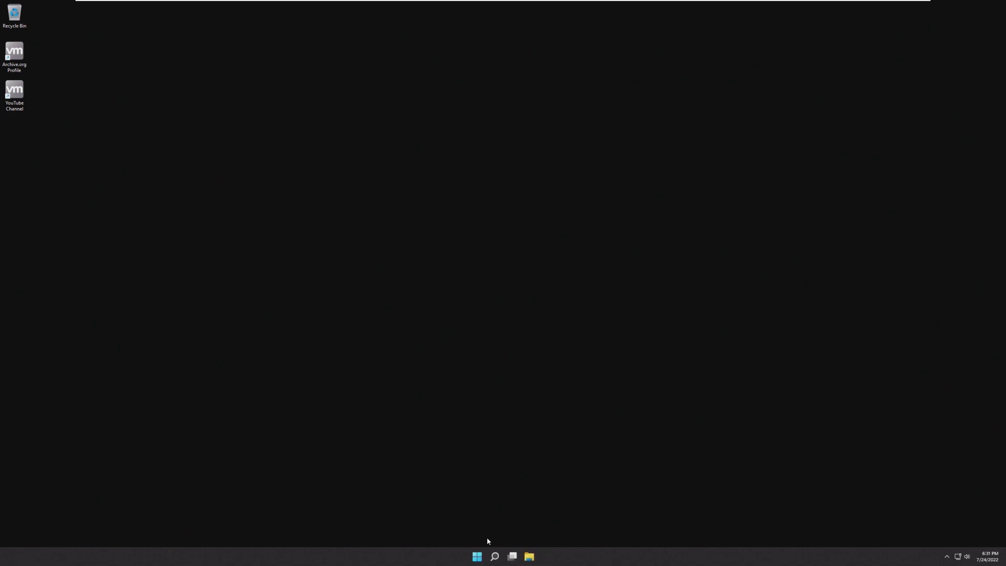
# Step: Open Windows Tools from the Start menu's All apps list, look it over, and close it
pyautogui.rightClick(477, 555)
pyautogui.click(477, 555)
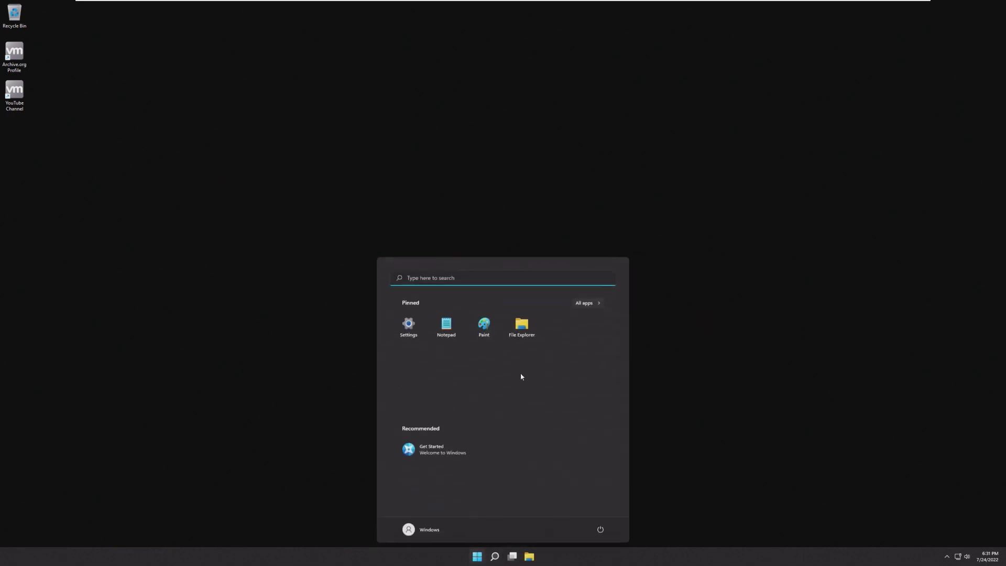
pyautogui.click(358, 72)
pyautogui.click(477, 556)
pyautogui.click(586, 302)
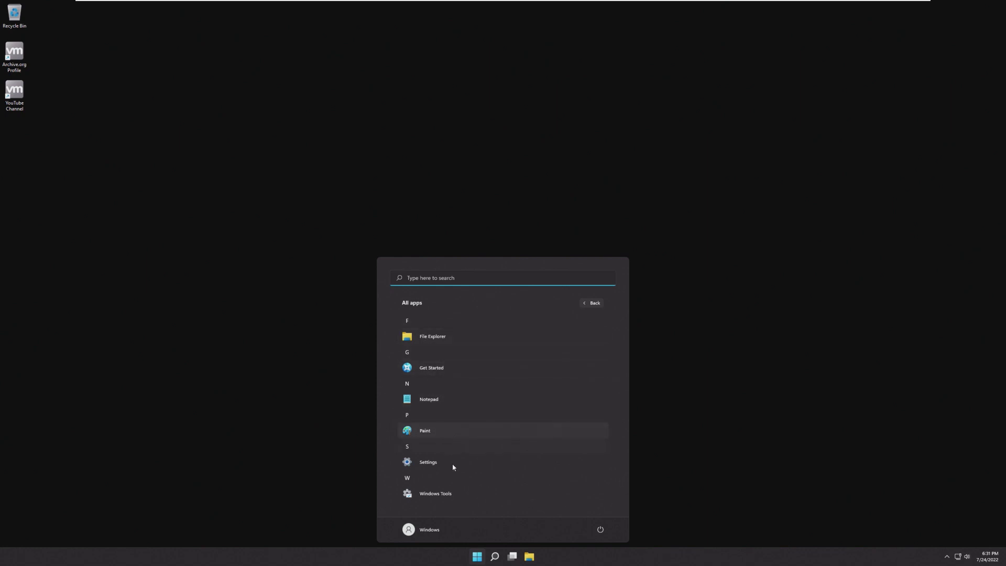
pyautogui.click(455, 494)
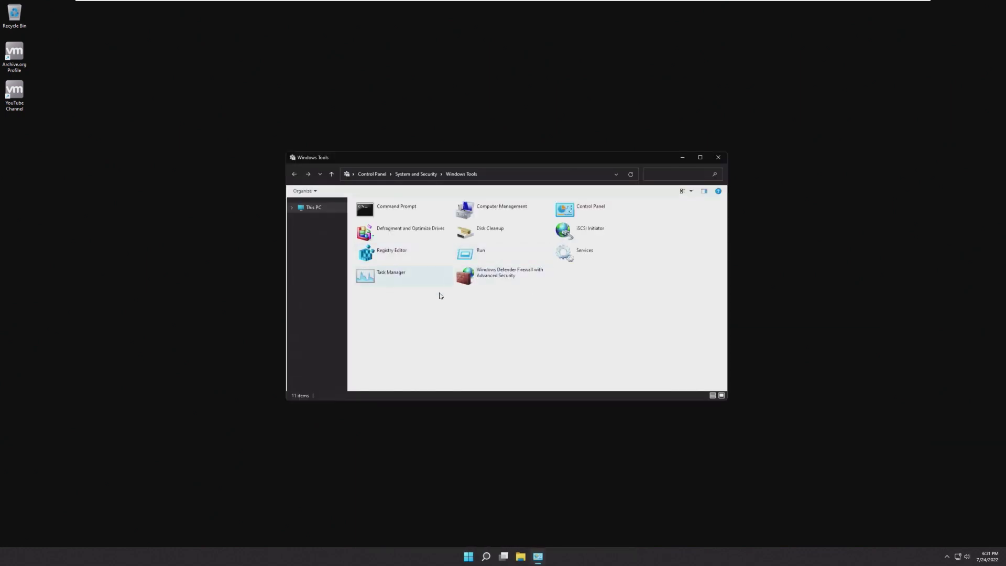
pyautogui.click(718, 157)
pyautogui.click(475, 556)
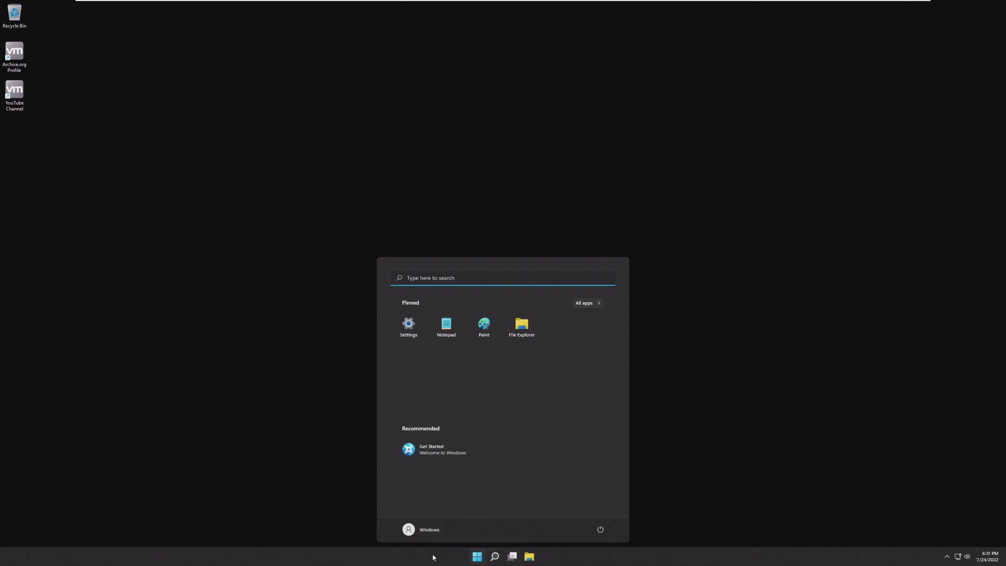
pyautogui.moveTo(495, 557)
# Step: Inspect This PC, selecting Local Disk (C:) with 55.8 GB free of 59.8 GB
pyautogui.rightClick(529, 556)
pyautogui.click(487, 513)
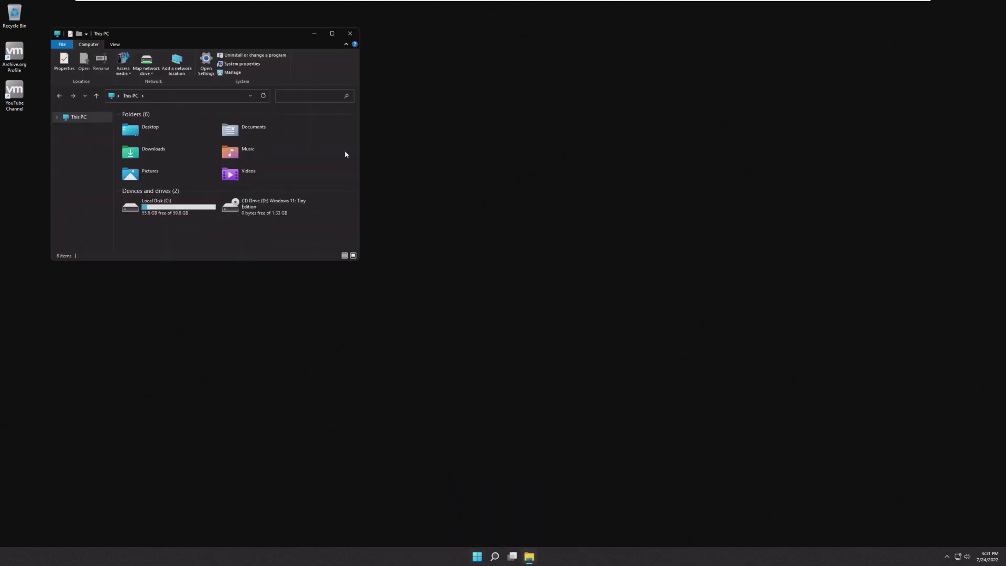
pyautogui.click(358, 37)
pyautogui.click(477, 556)
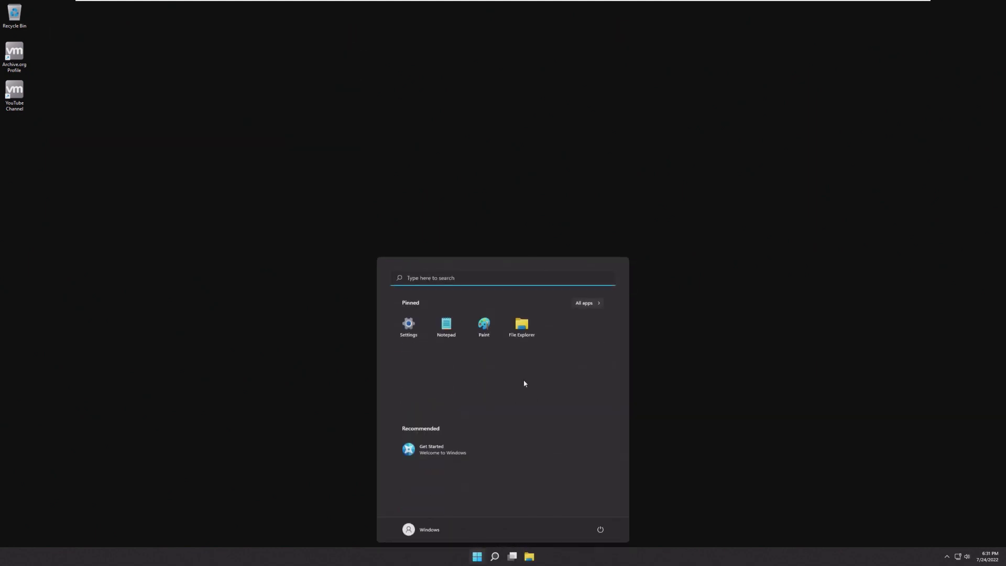
pyautogui.click(522, 324)
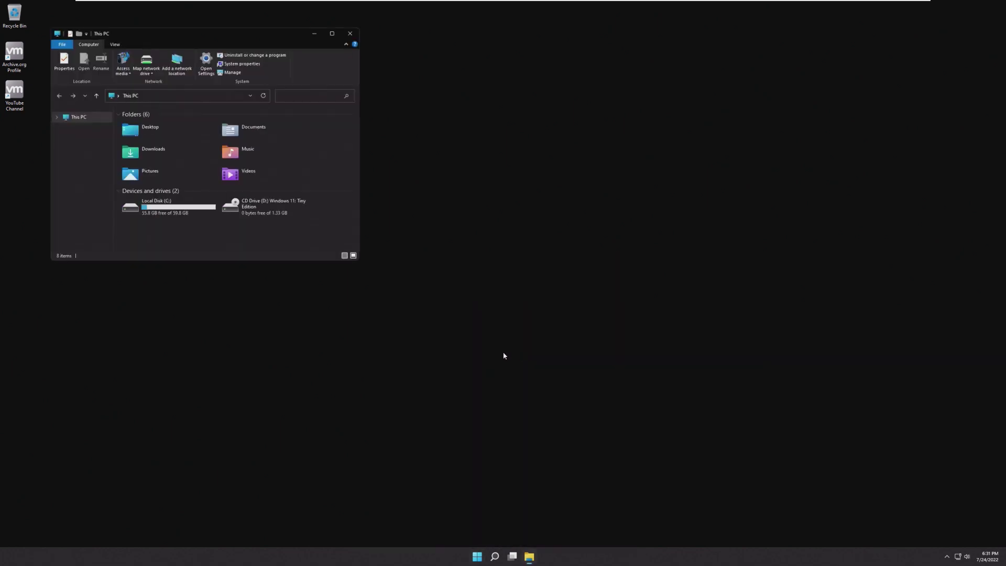
pyautogui.click(154, 207)
pyautogui.click(153, 224)
pyautogui.click(349, 33)
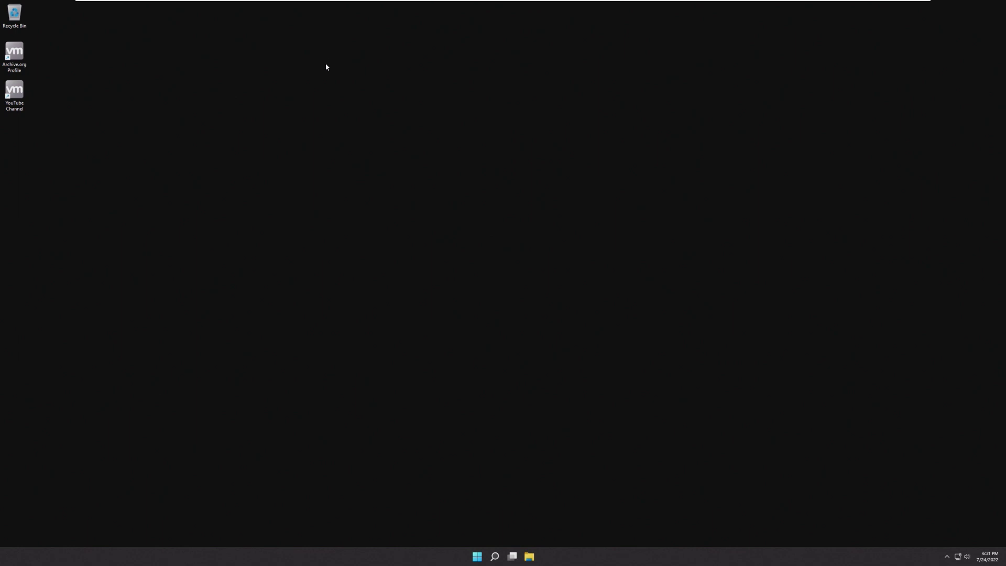
# Step: View Desktop 1 in Task View, then return to the desktop
pyautogui.click(512, 556)
pyautogui.rightClick(448, 480)
pyautogui.click(492, 386)
pyautogui.click(479, 553)
pyautogui.click(412, 327)
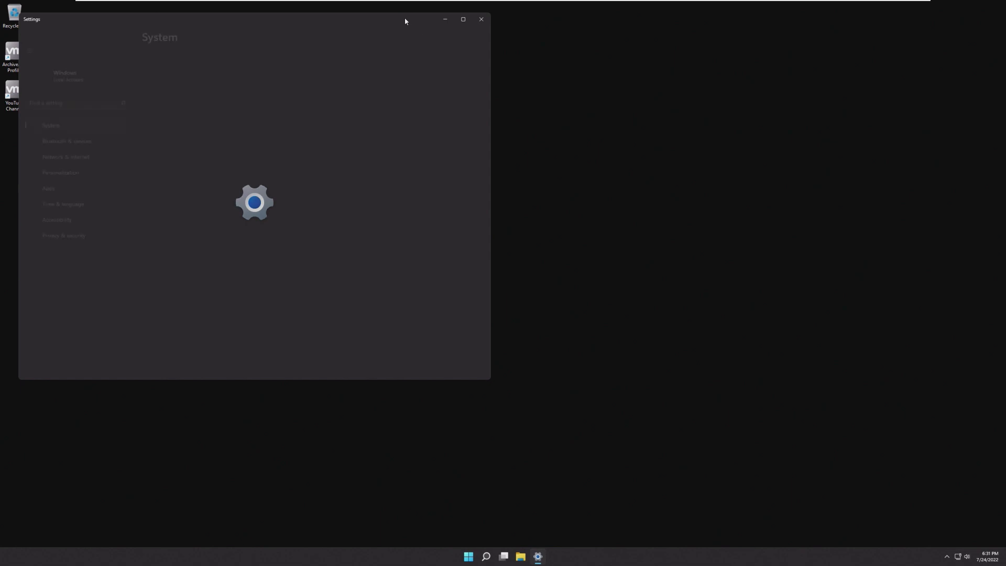
pyautogui.moveTo(405, 20); pyautogui.dragTo(550, 63)
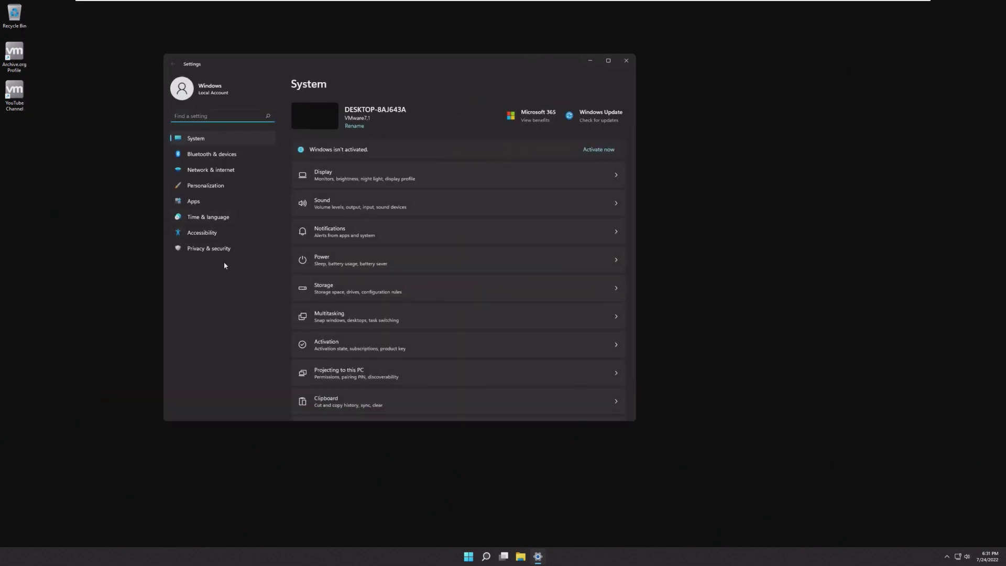
pyautogui.scroll(-2, 351, 264)
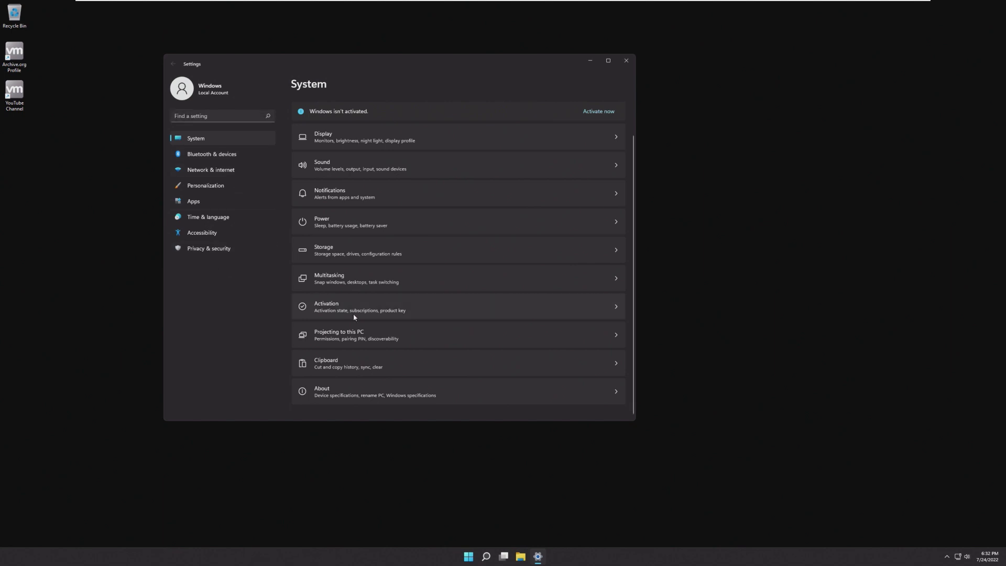
pyautogui.click(366, 398)
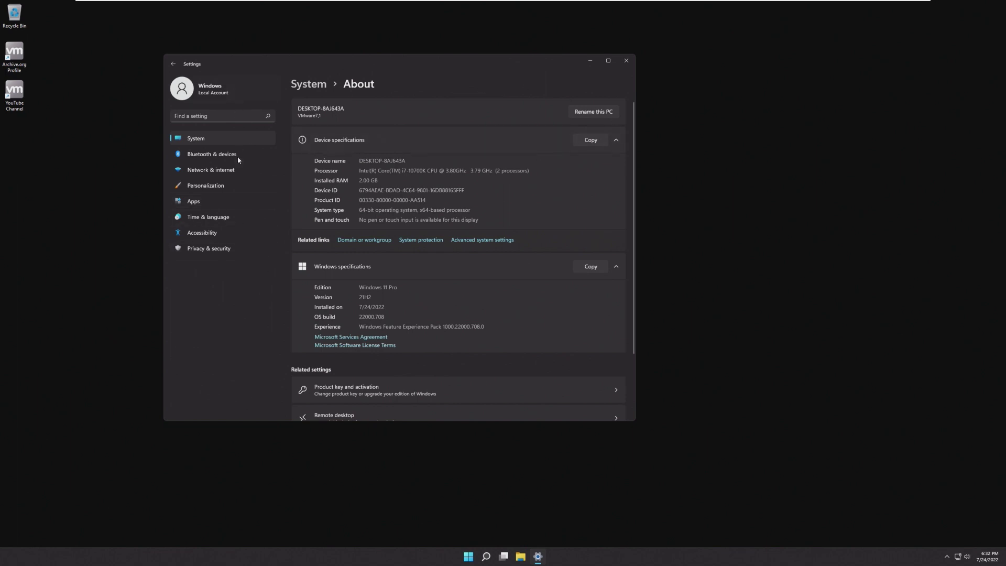
pyautogui.click(173, 63)
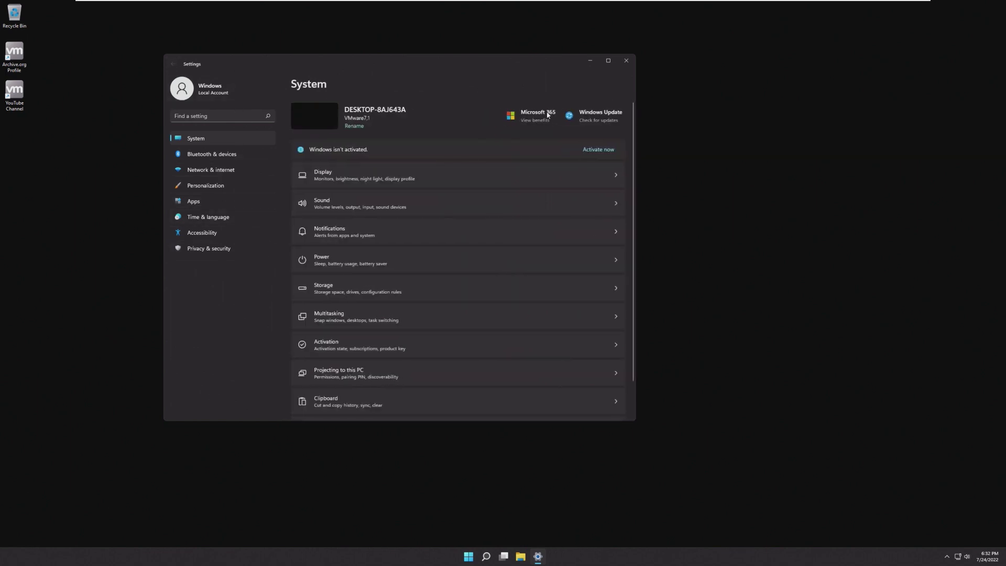
pyautogui.click(626, 60)
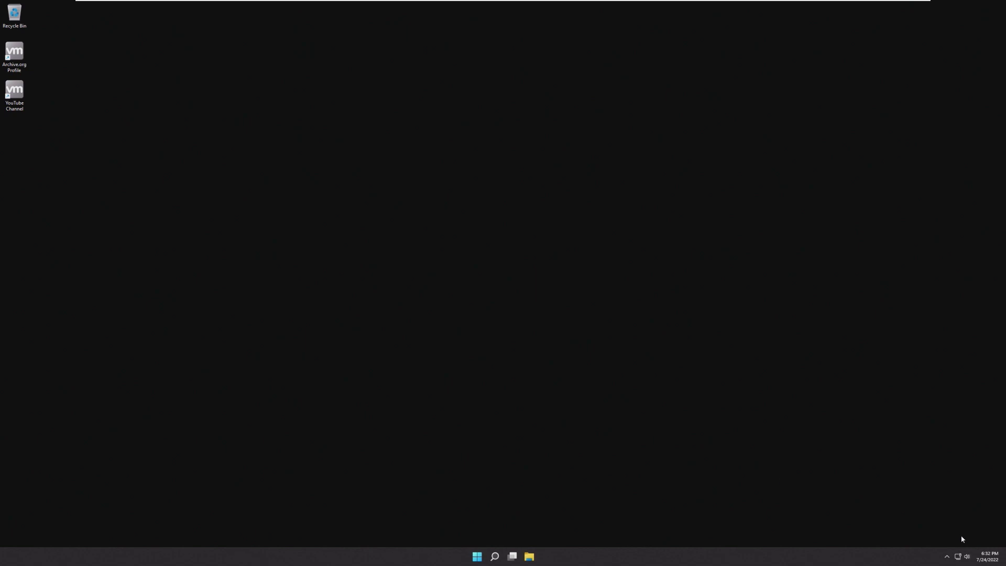
# Step: Check quick settings and the July 2022 calendar, then try Personalization's Background page
pyautogui.click(957, 558)
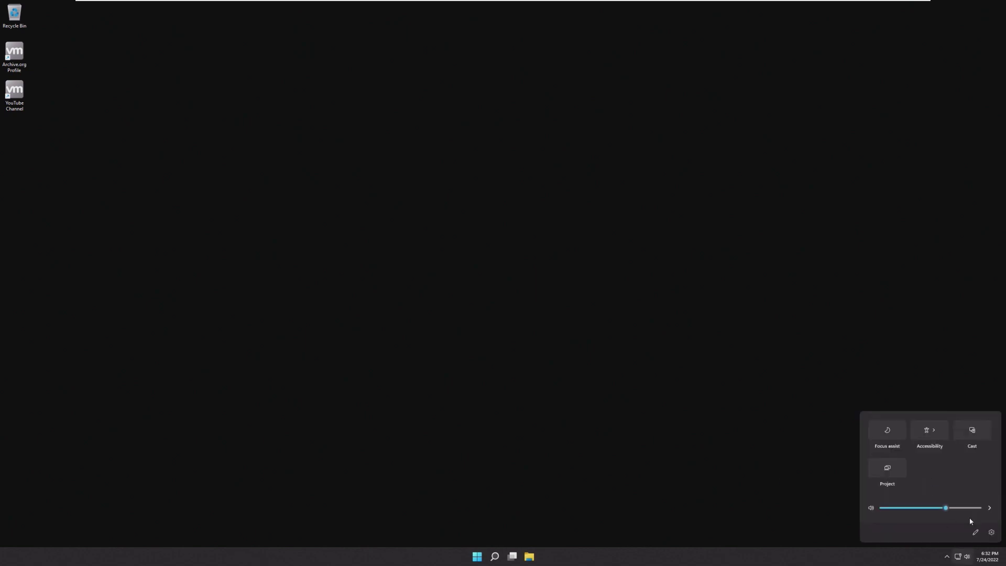
pyautogui.click(995, 557)
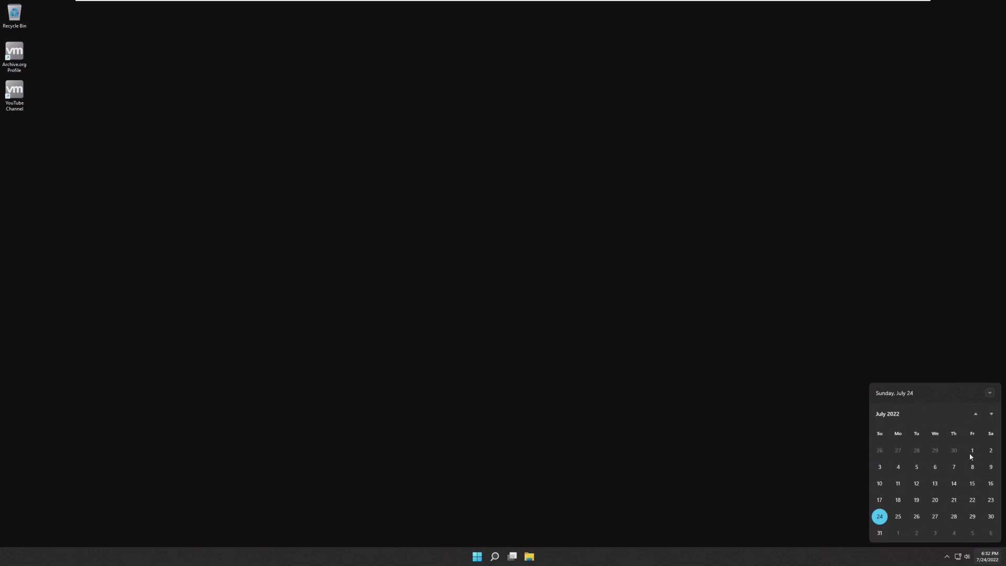
pyautogui.rightClick(752, 382)
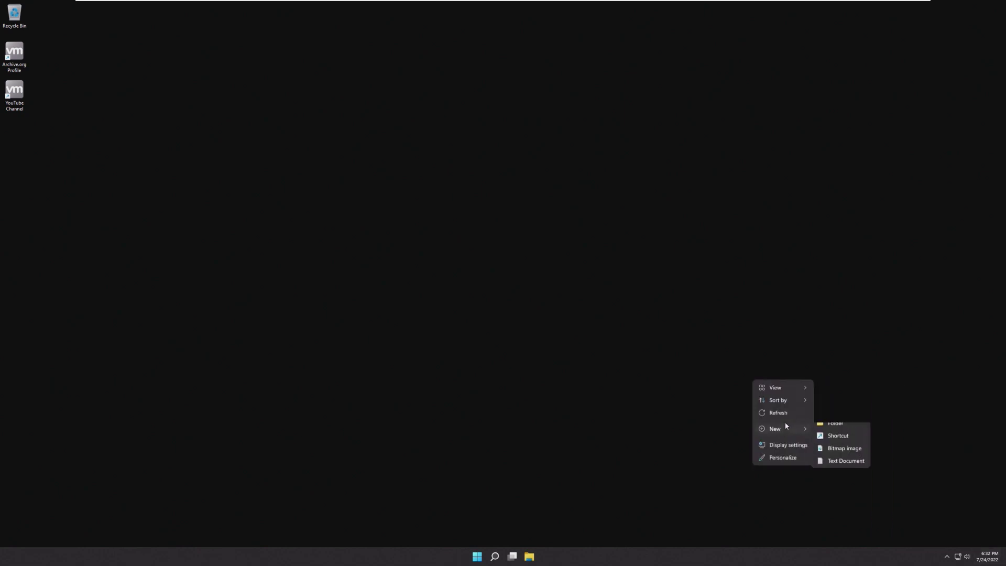
pyautogui.click(780, 457)
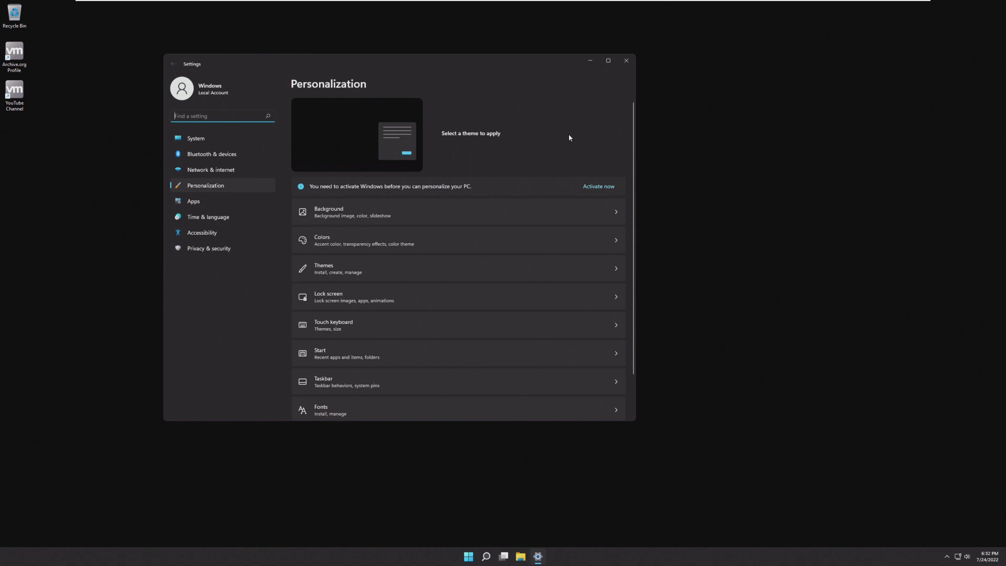
pyautogui.click(342, 209)
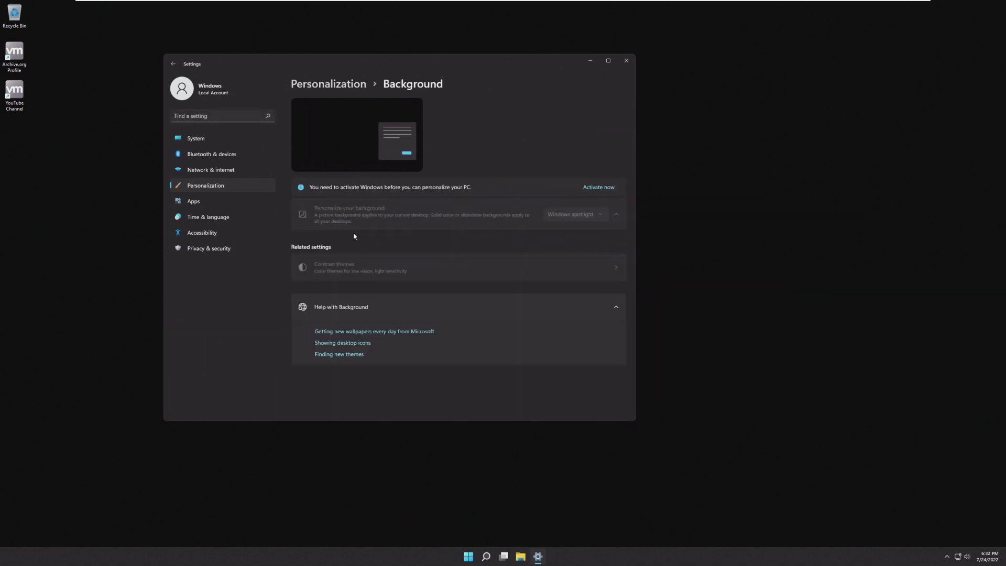
pyautogui.click(218, 138)
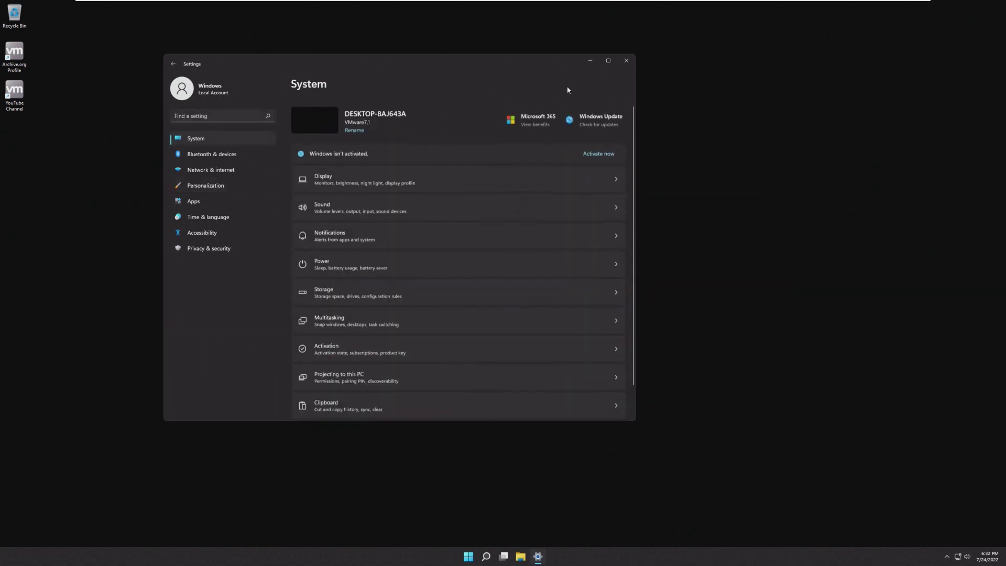
pyautogui.click(626, 60)
# Step: Run winver to view the Windows version, then close the About Windows dialog
pyautogui.press('super+r')
pyautogui.write('winver')
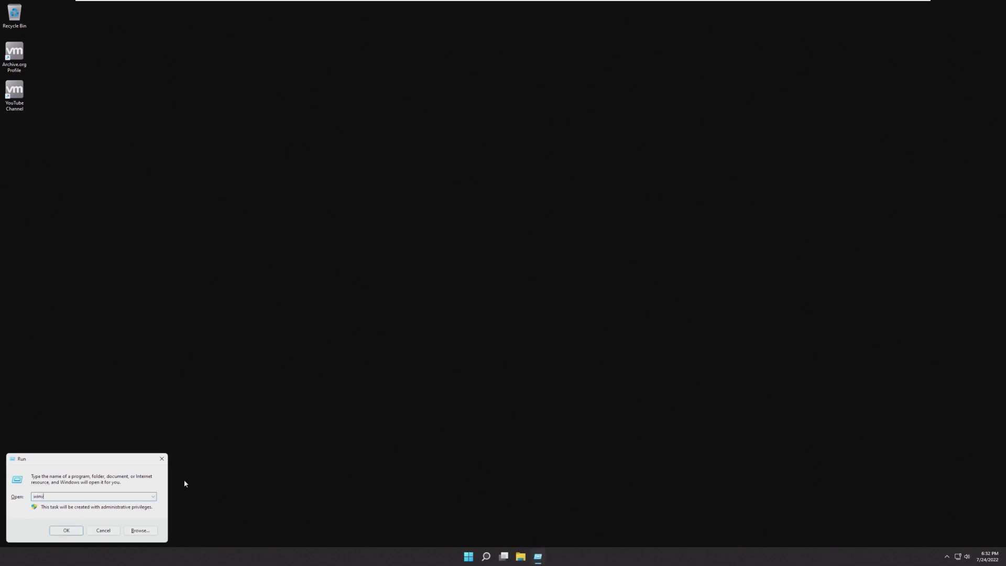
pyautogui.press('Return')
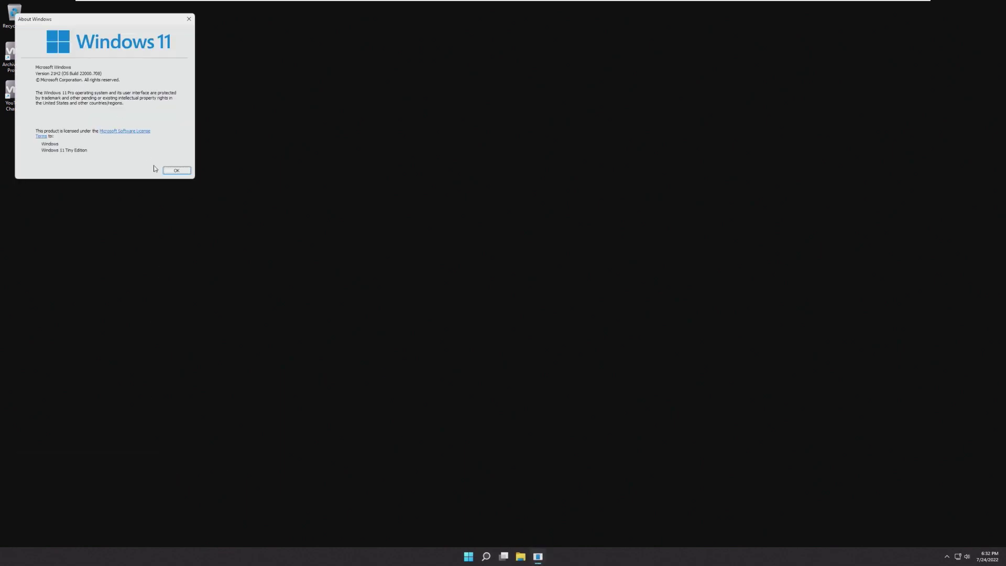
pyautogui.click(170, 170)
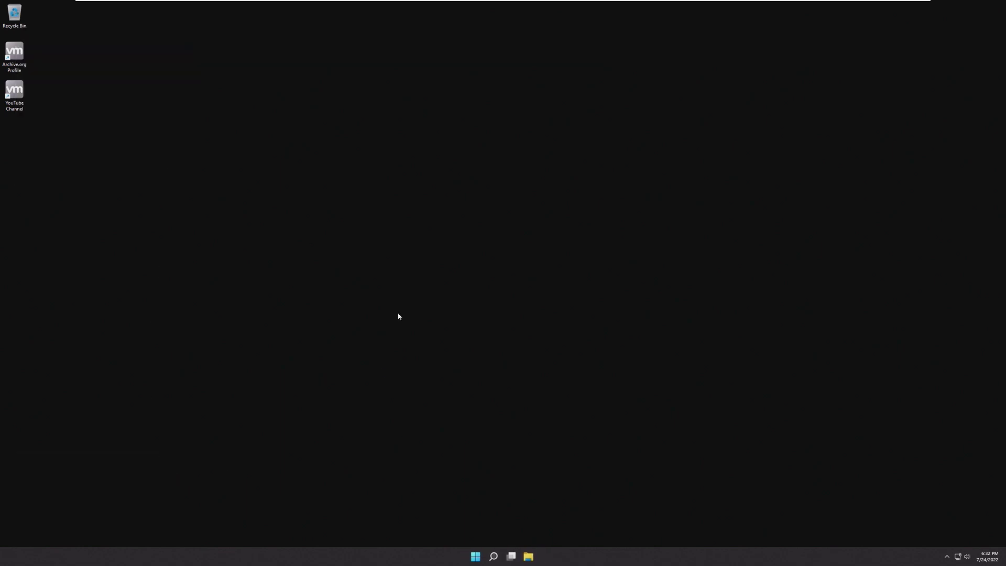
pyautogui.click(512, 556)
pyautogui.click(478, 555)
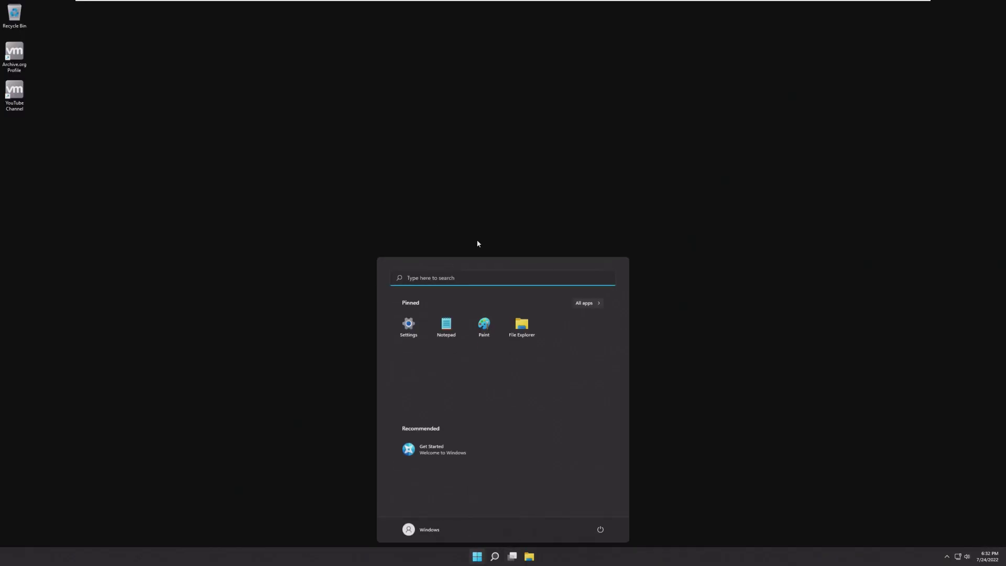
pyautogui.click(525, 327)
pyautogui.moveTo(268, 39); pyautogui.dragTo(447, 102)
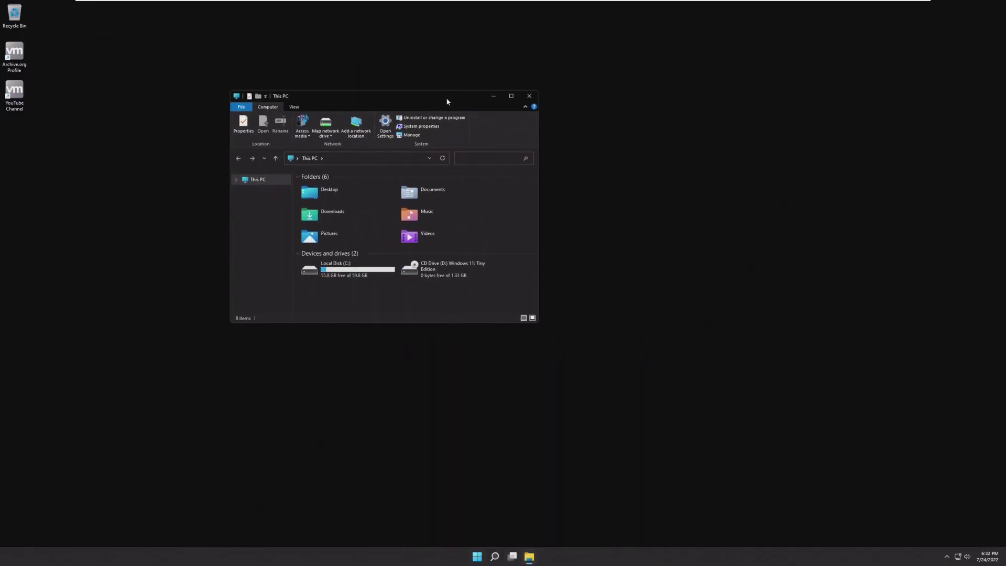
pyautogui.click(532, 97)
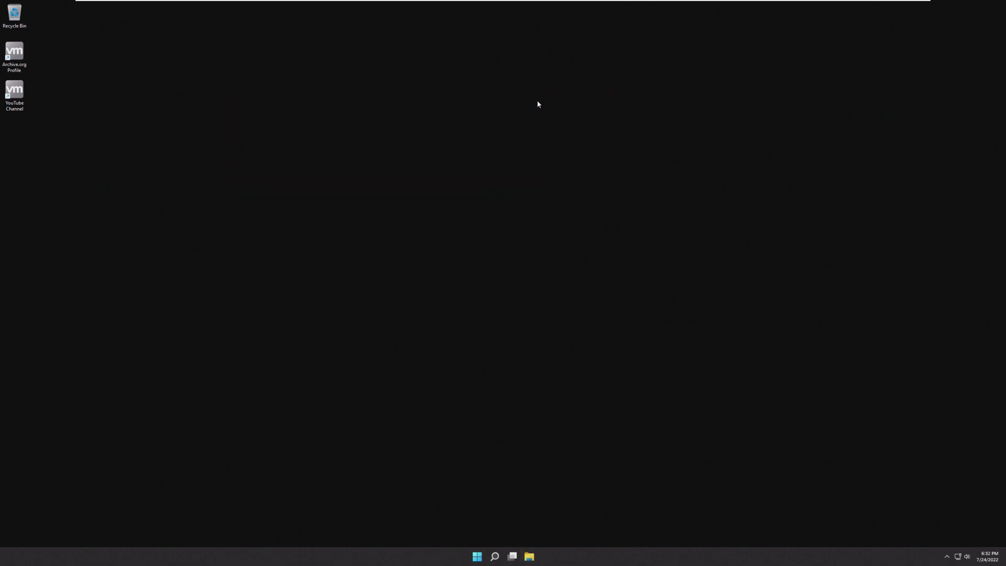
pyautogui.click(477, 556)
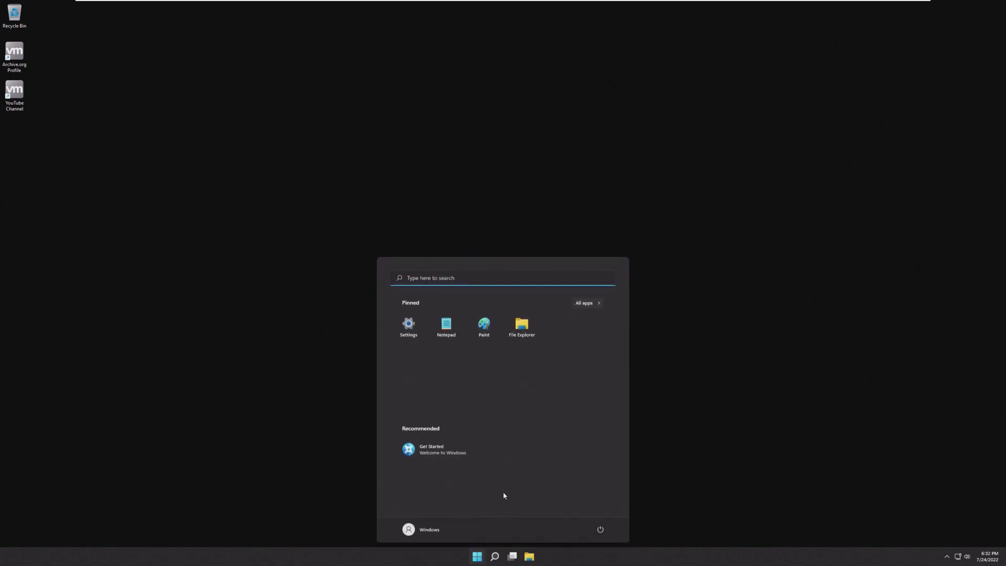
pyautogui.click(411, 326)
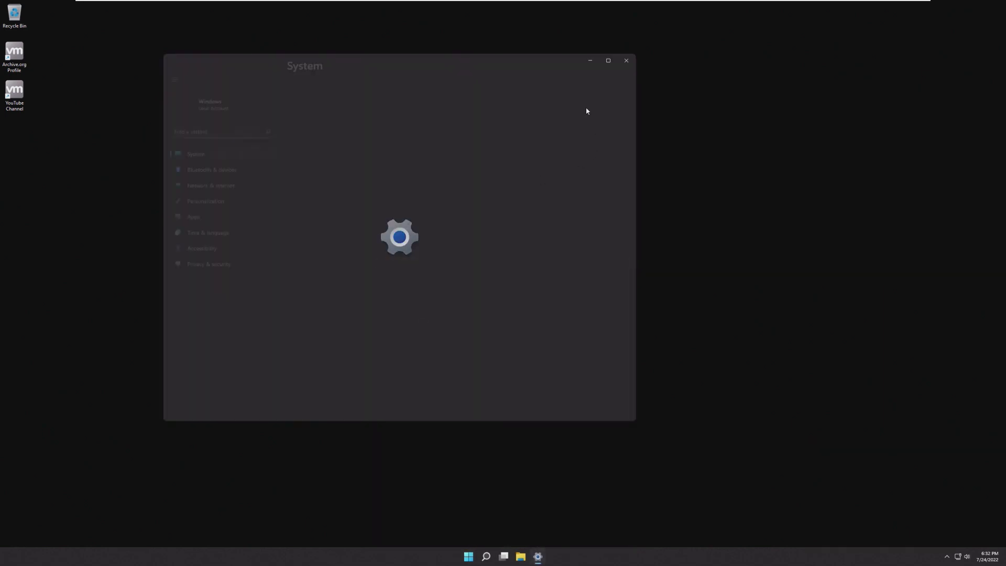
pyautogui.click(626, 61)
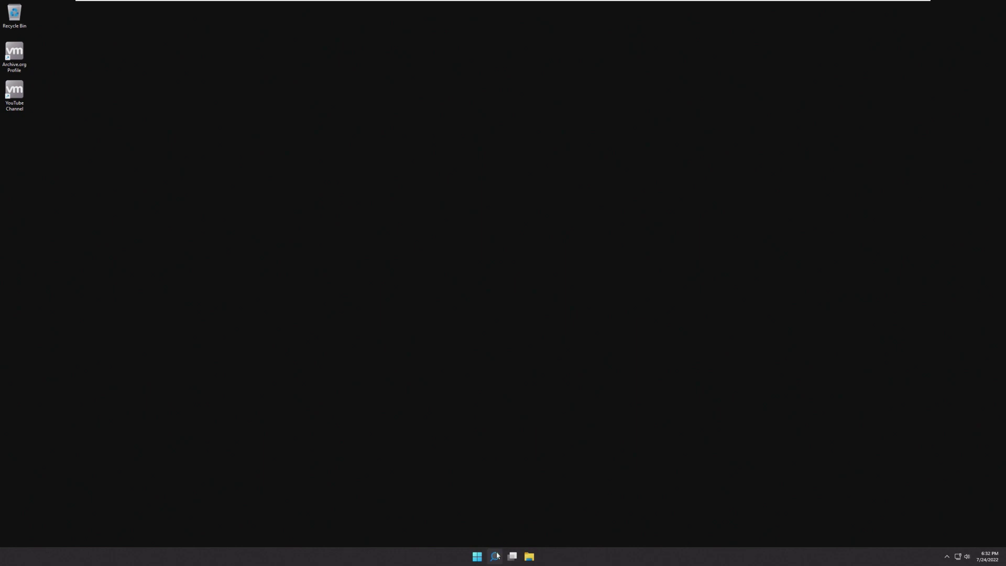
pyautogui.click(477, 557)
pyautogui.click(476, 556)
pyautogui.doubleClick(14, 94)
pyautogui.click(554, 305)
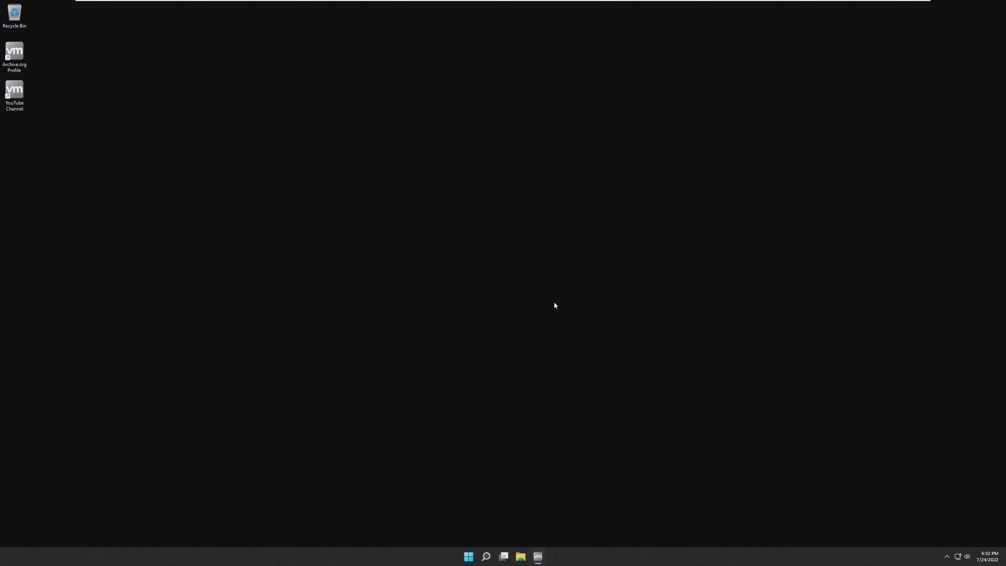
pyautogui.rightClick(18, 95)
pyautogui.moveTo(35, 130)
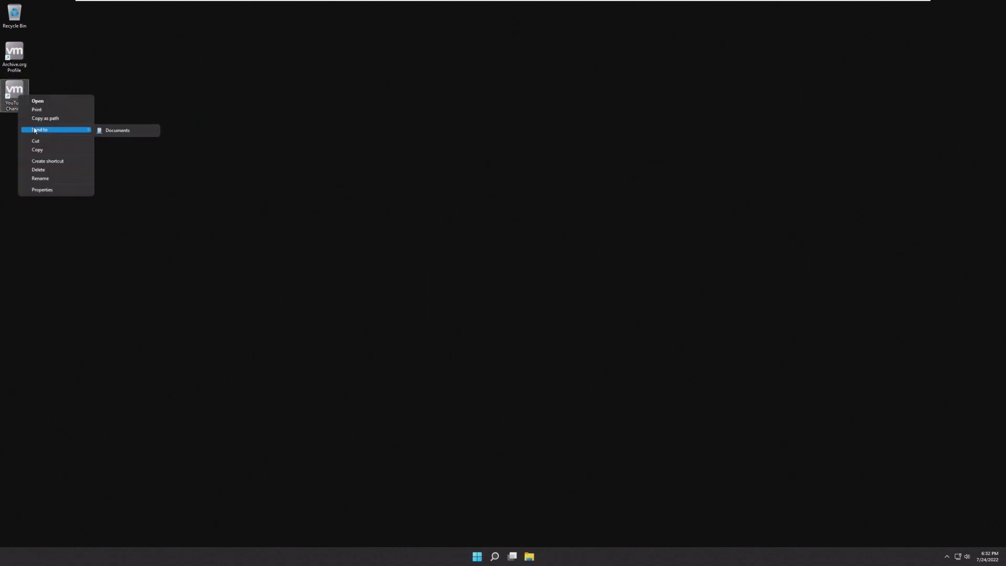
pyautogui.click(53, 189)
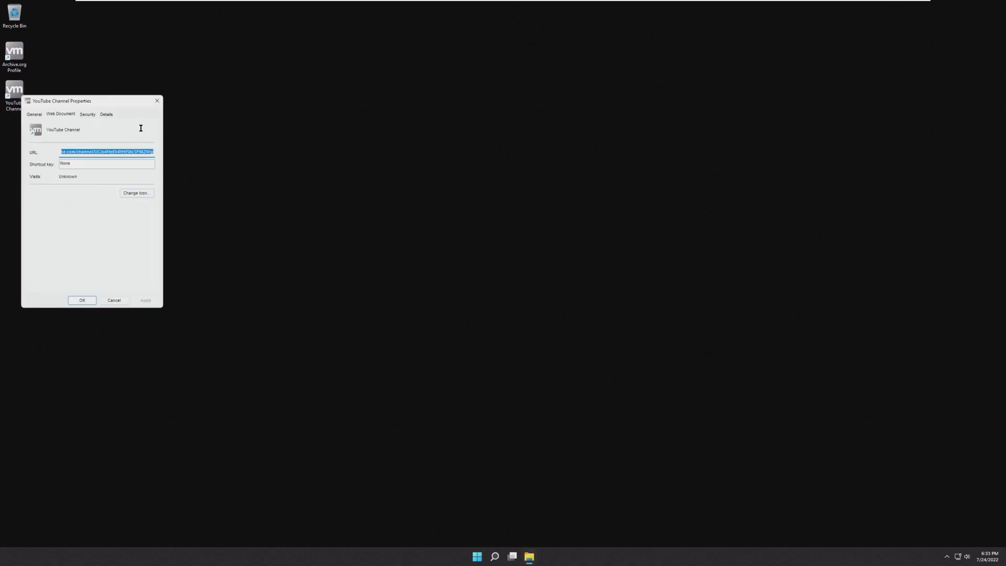
pyautogui.click(156, 100)
pyautogui.rightClick(24, 88)
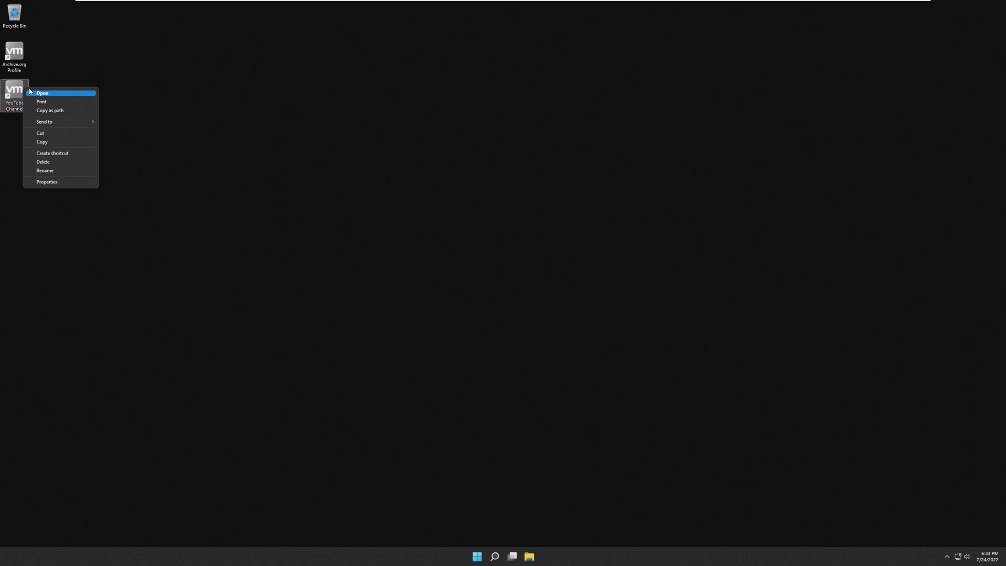
pyautogui.click(23, 72)
pyautogui.rightClick(23, 72)
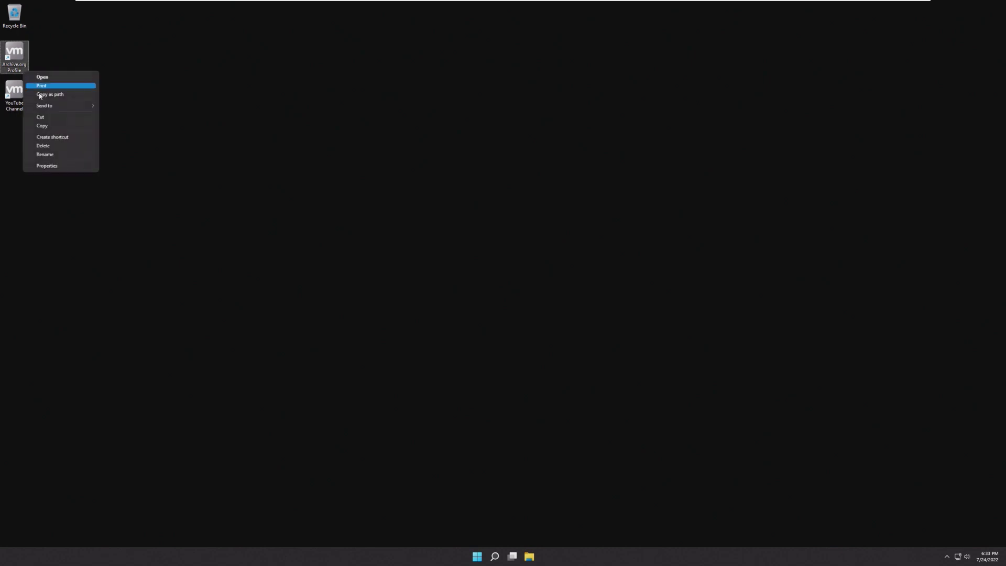
pyautogui.click(51, 167)
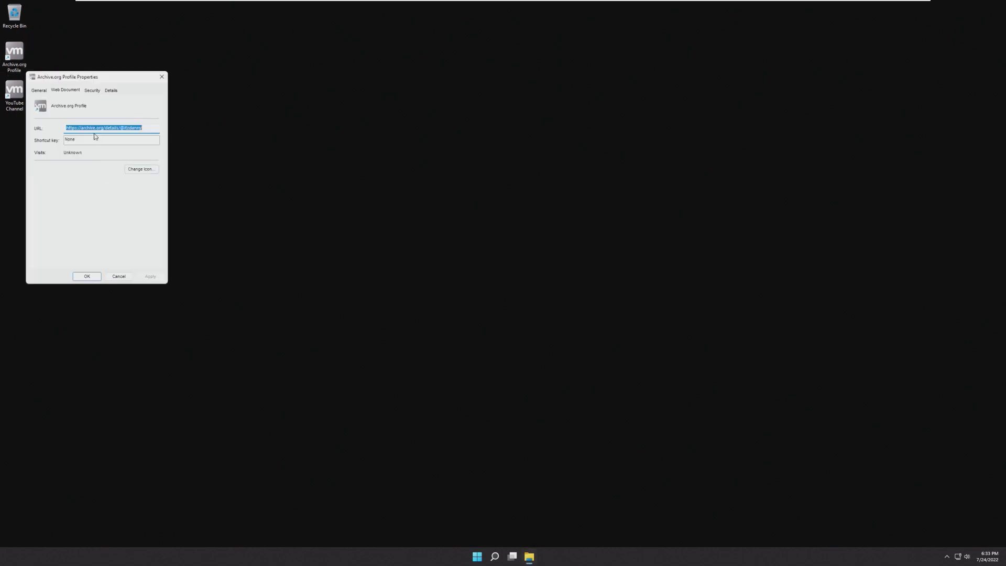
pyautogui.click(162, 76)
pyautogui.click(477, 556)
pyautogui.click(584, 304)
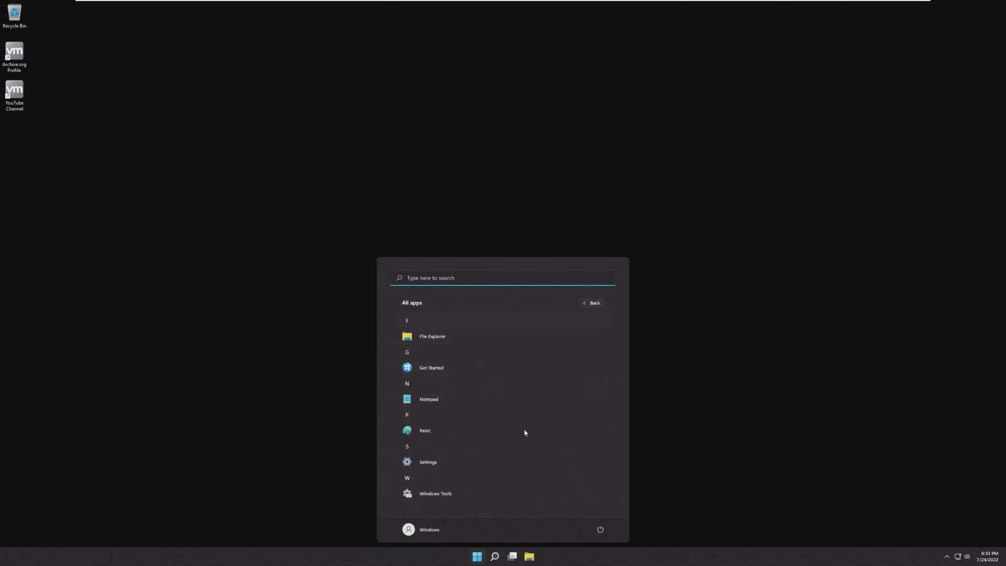
pyautogui.click(213, 223)
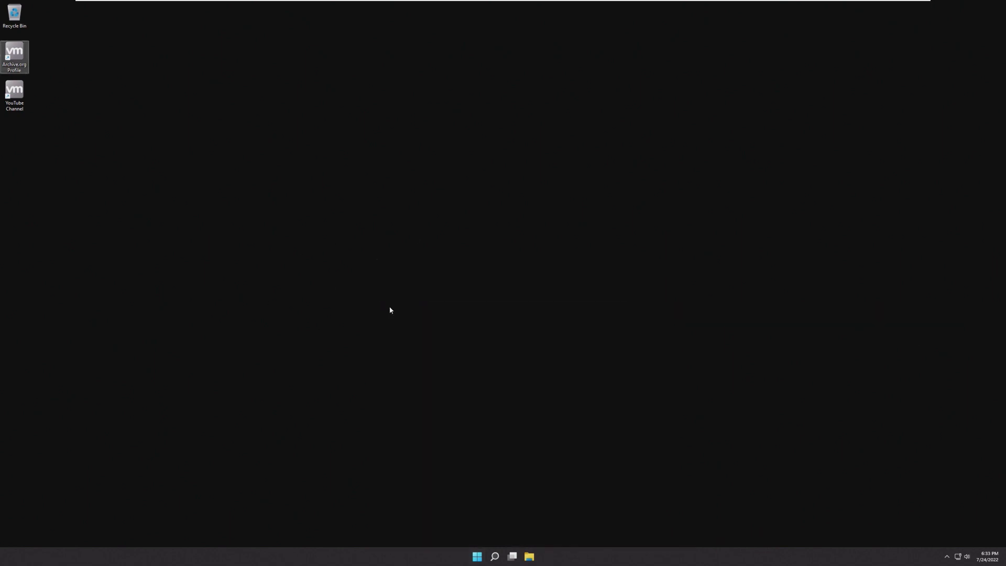
pyautogui.rightClick(450, 556)
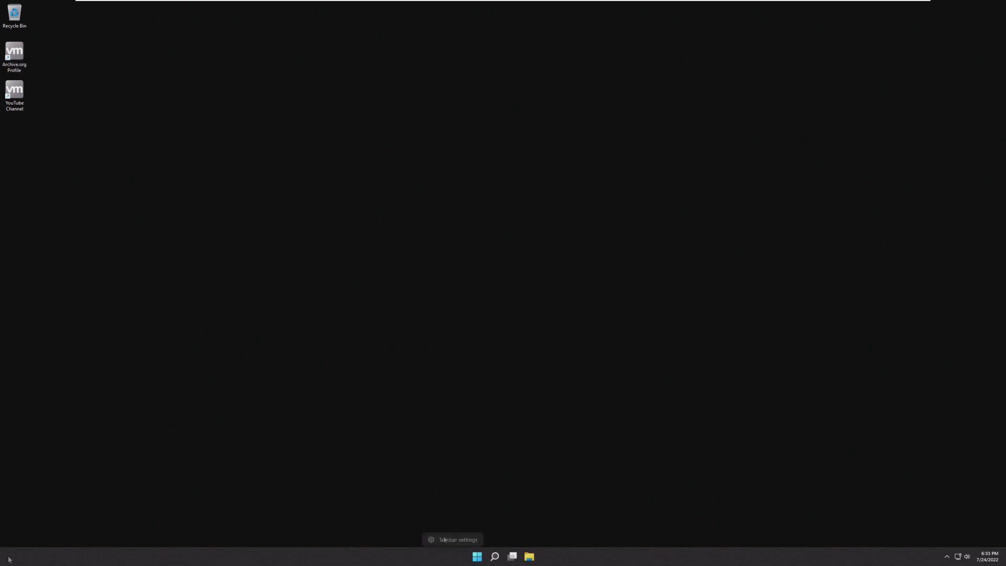
pyautogui.click(453, 540)
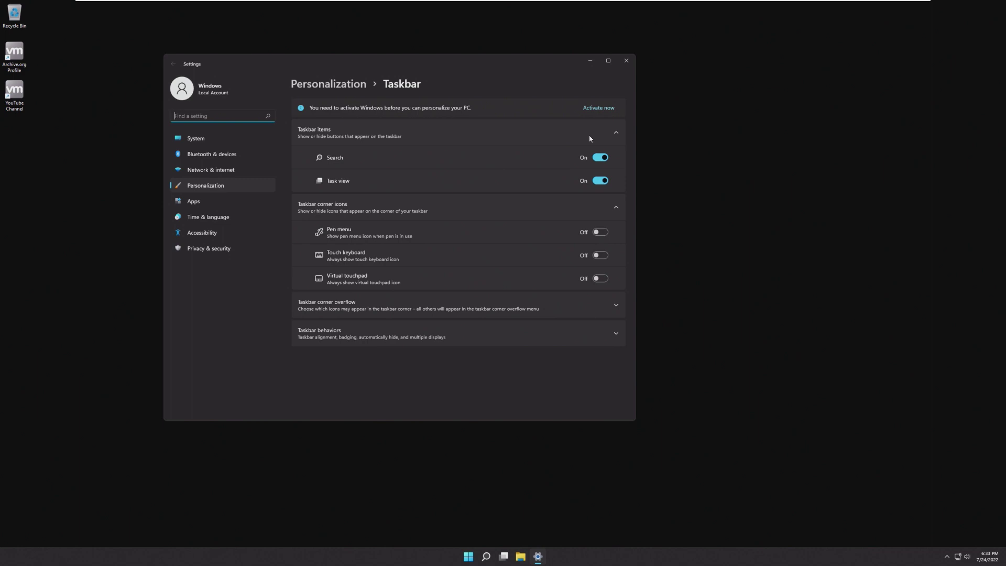
pyautogui.click(626, 60)
pyautogui.moveTo(494, 556)
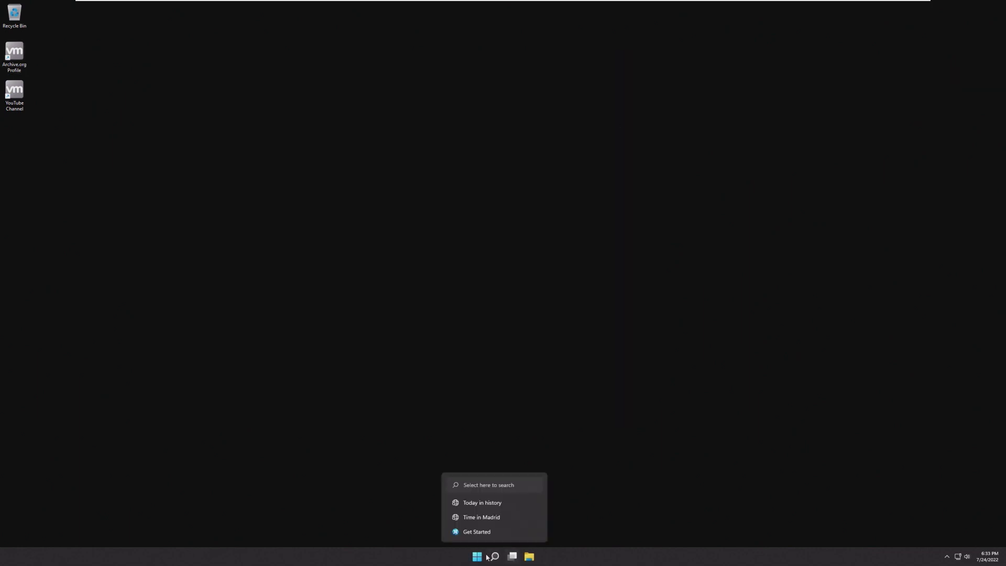
pyautogui.click(477, 556)
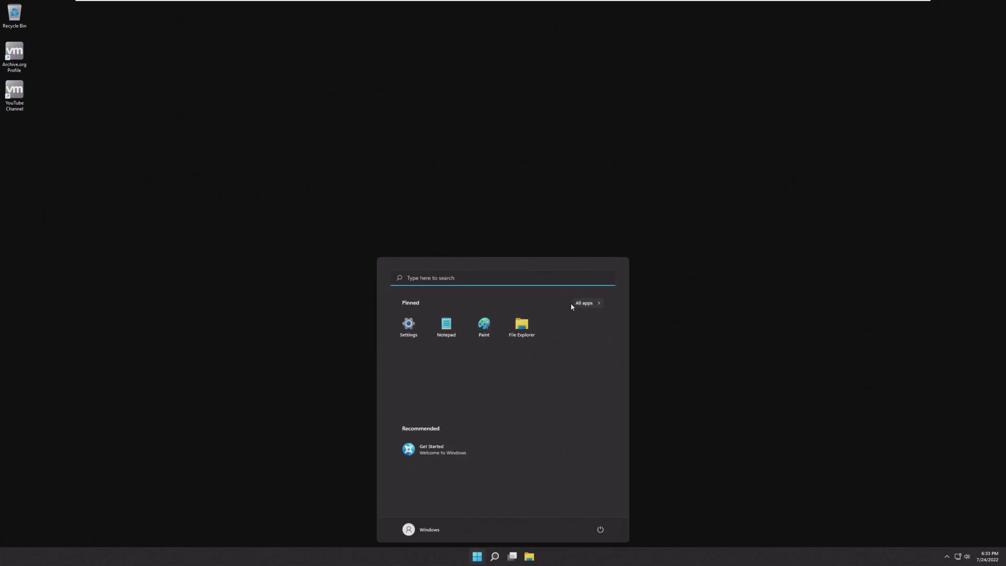
pyautogui.click(573, 303)
pyautogui.click(451, 368)
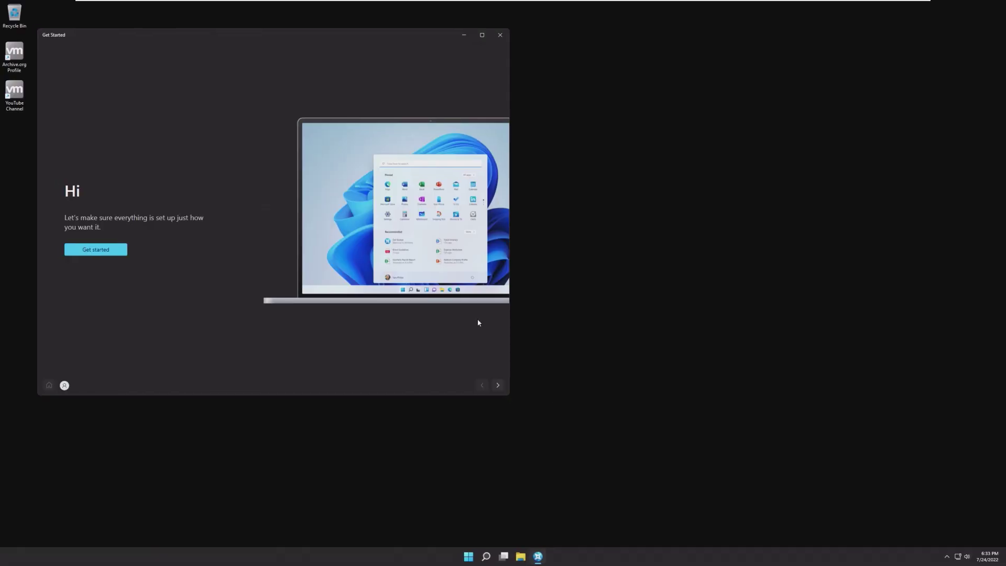
pyautogui.moveTo(396, 41); pyautogui.dragTo(649, 89)
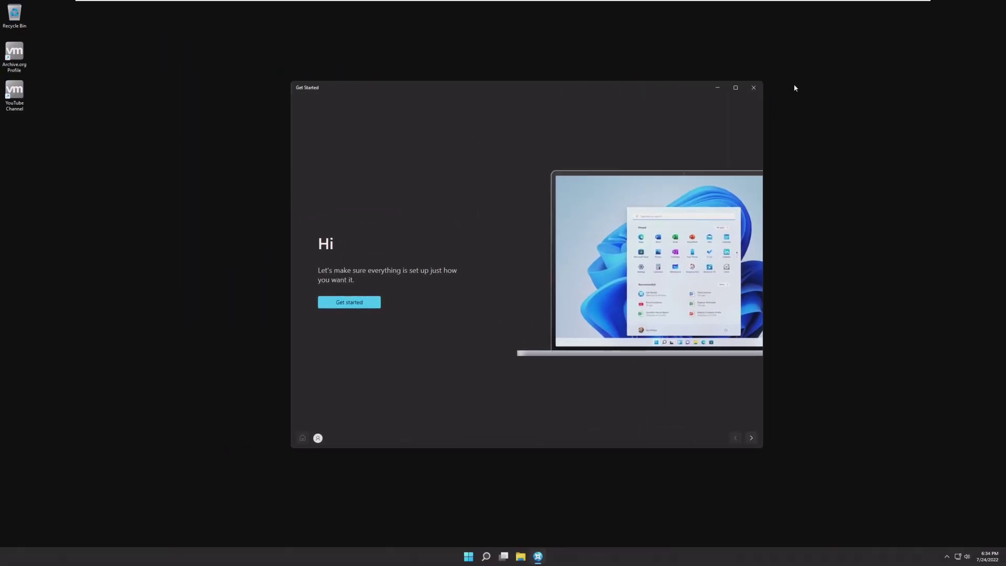
pyautogui.click(753, 87)
pyautogui.click(477, 556)
pyautogui.click(576, 303)
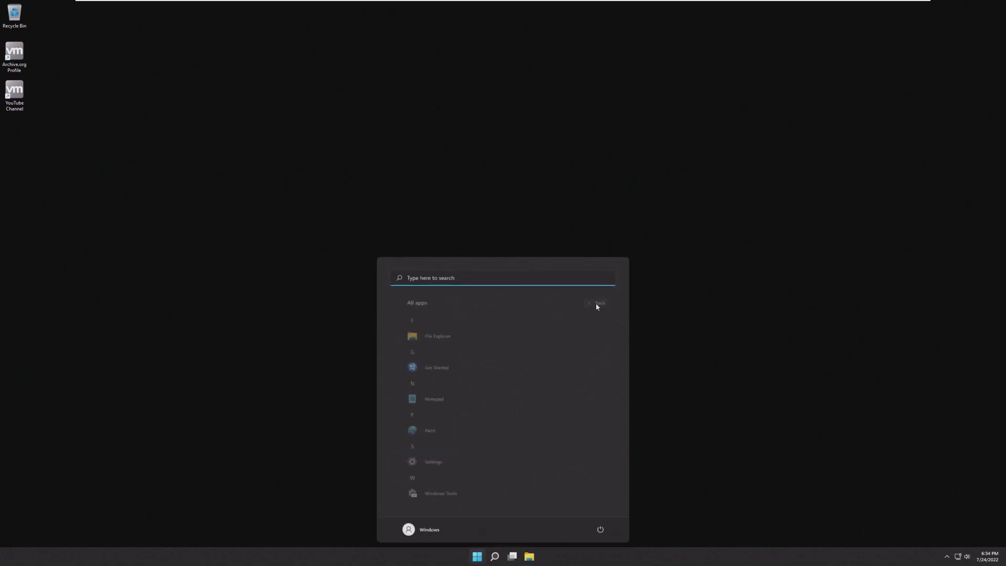
pyautogui.click(429, 399)
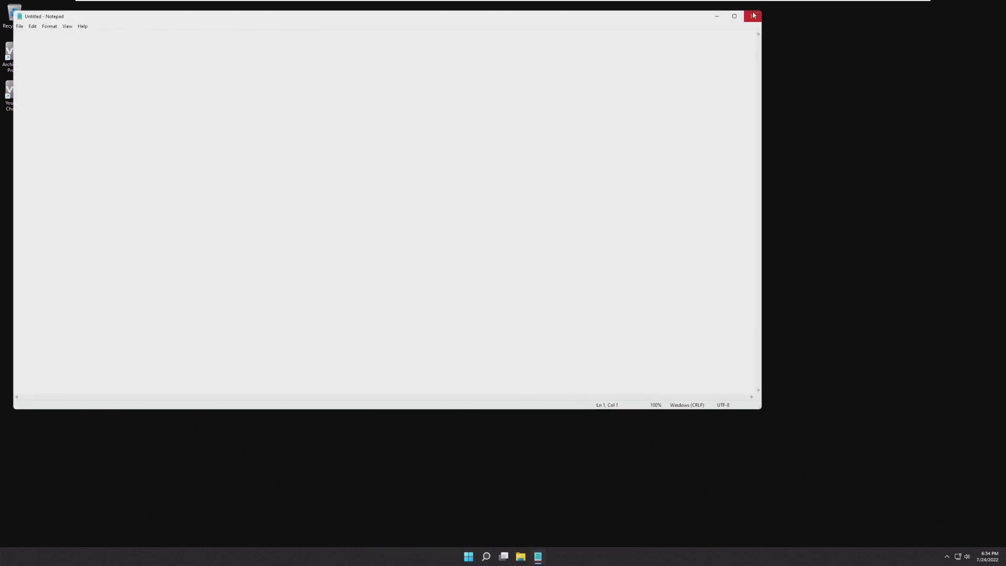
pyautogui.click(752, 15)
pyautogui.click(477, 556)
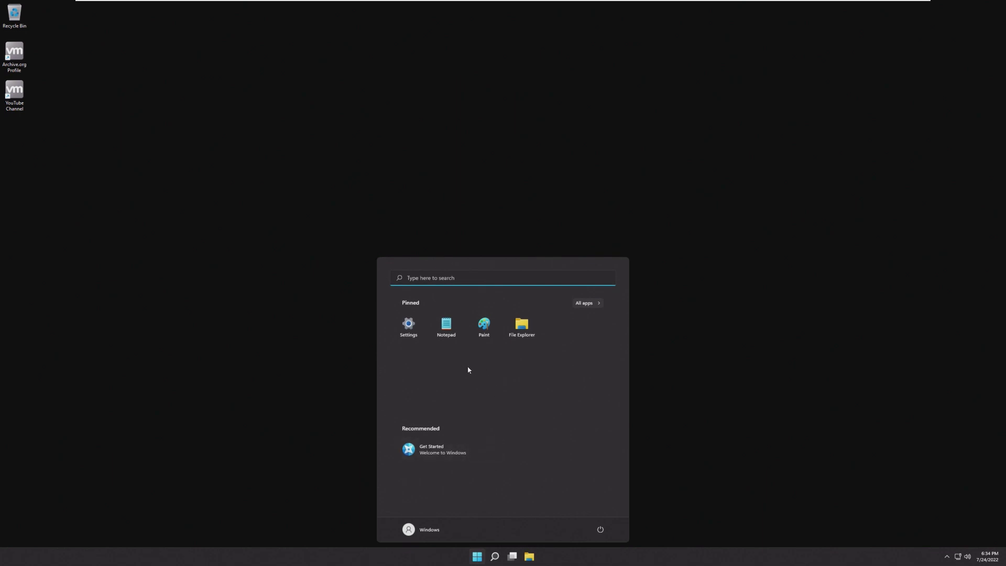
pyautogui.press('Escape')
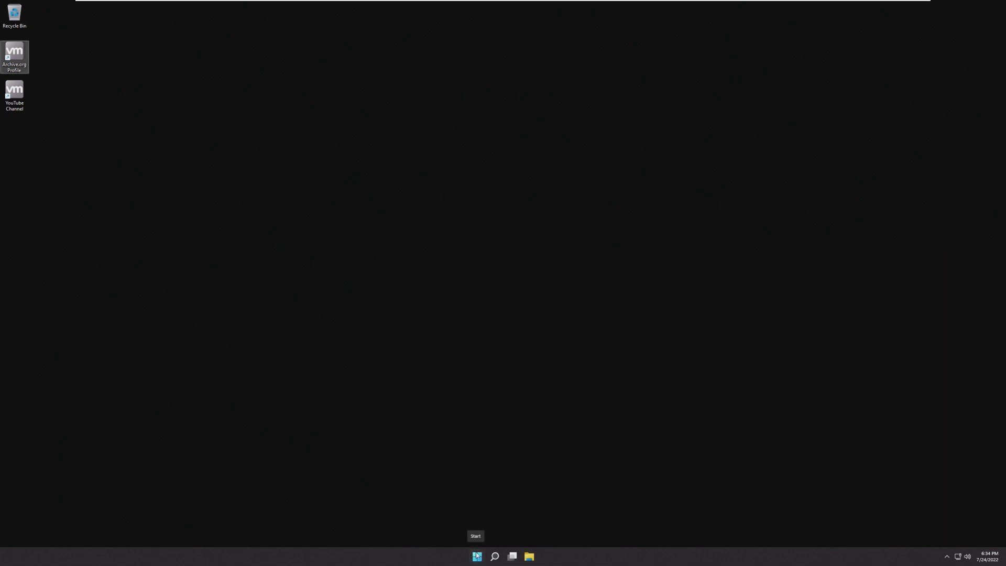